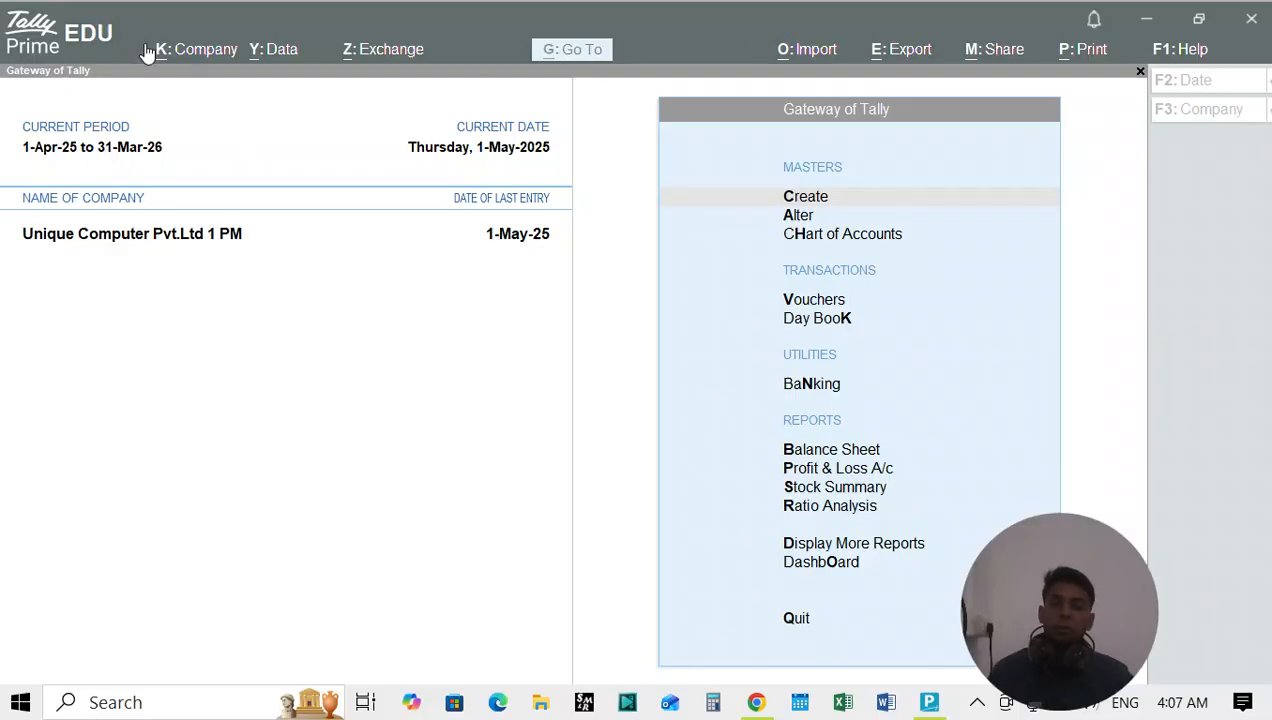
# Step: Open the security settings of Unique Computer Pvt.Ltd 1 PM and set Control User Access to Company Data to Yes
pyautogui.click(298, 313)
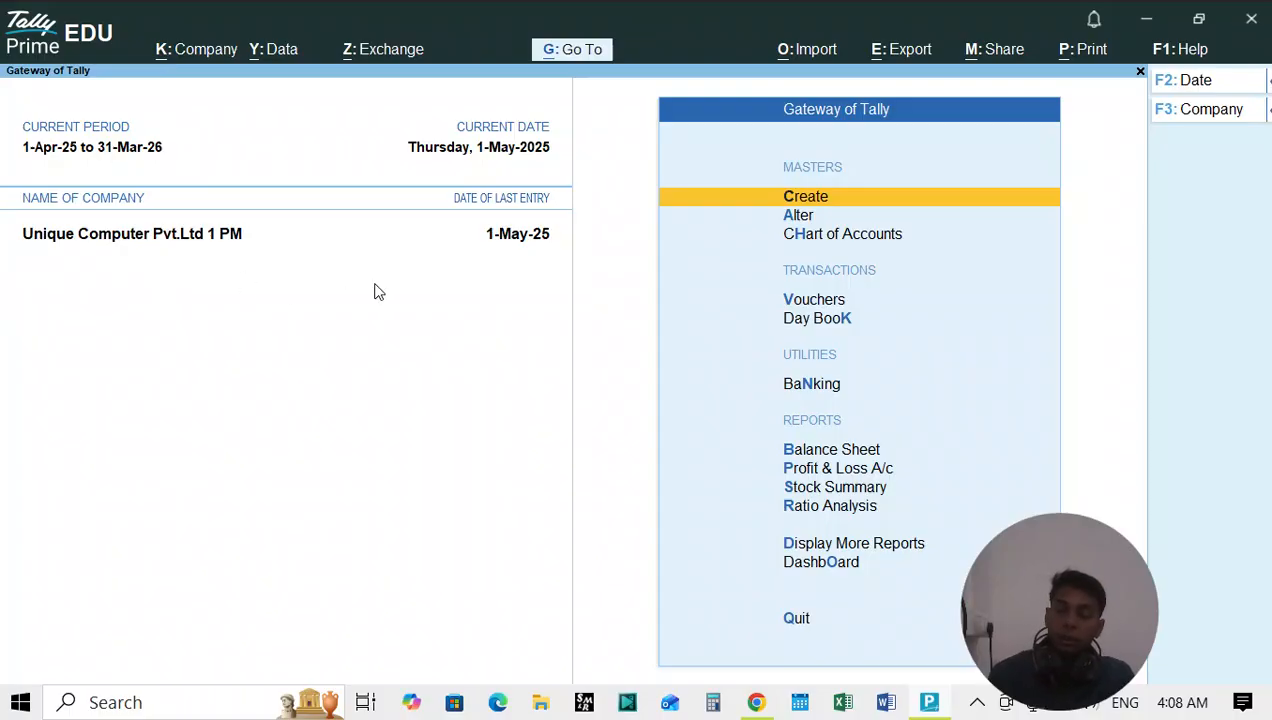
pyautogui.click(209, 63)
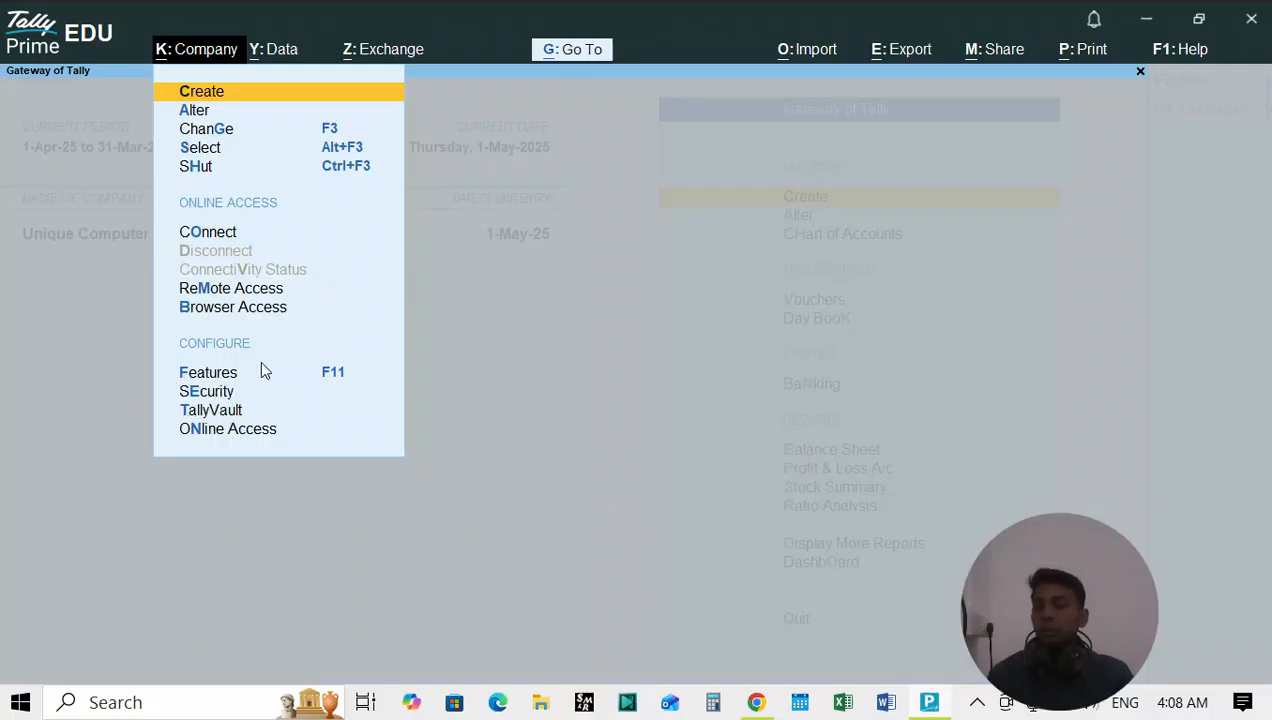
pyautogui.press('Down')
pyautogui.press('Up')
pyautogui.press('Up')
pyautogui.press('Up')
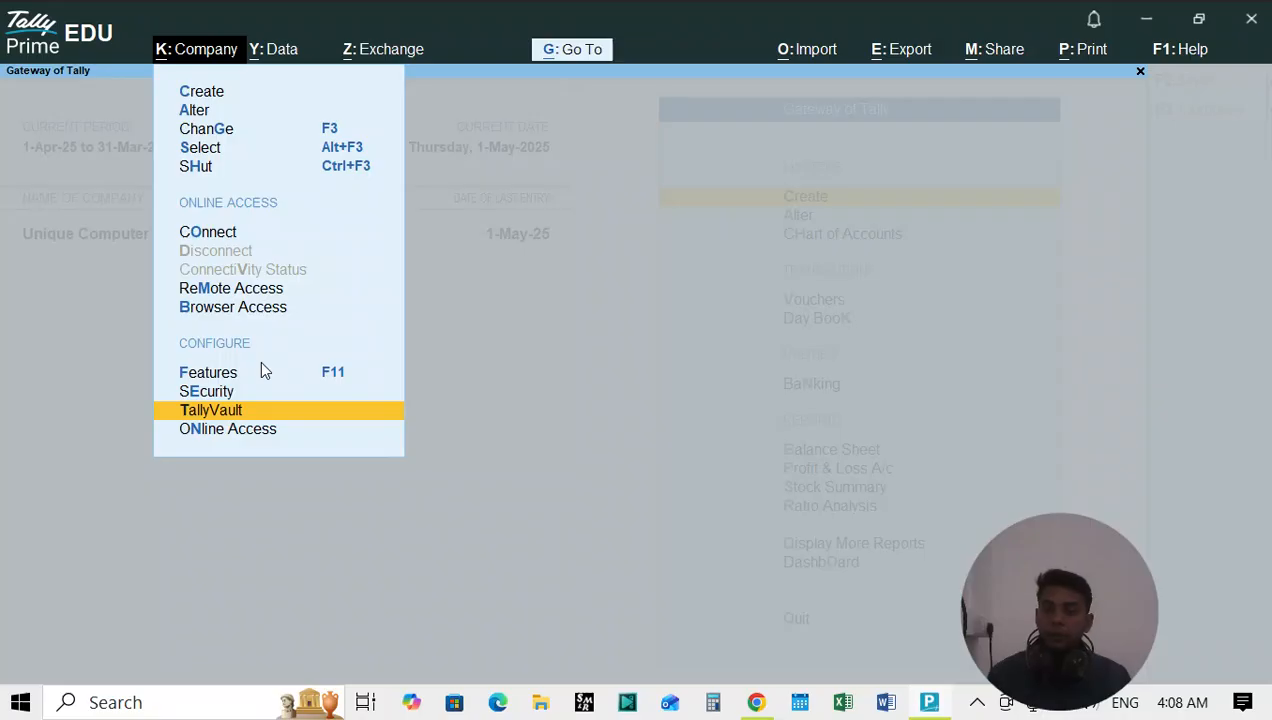
pyautogui.press('Up')
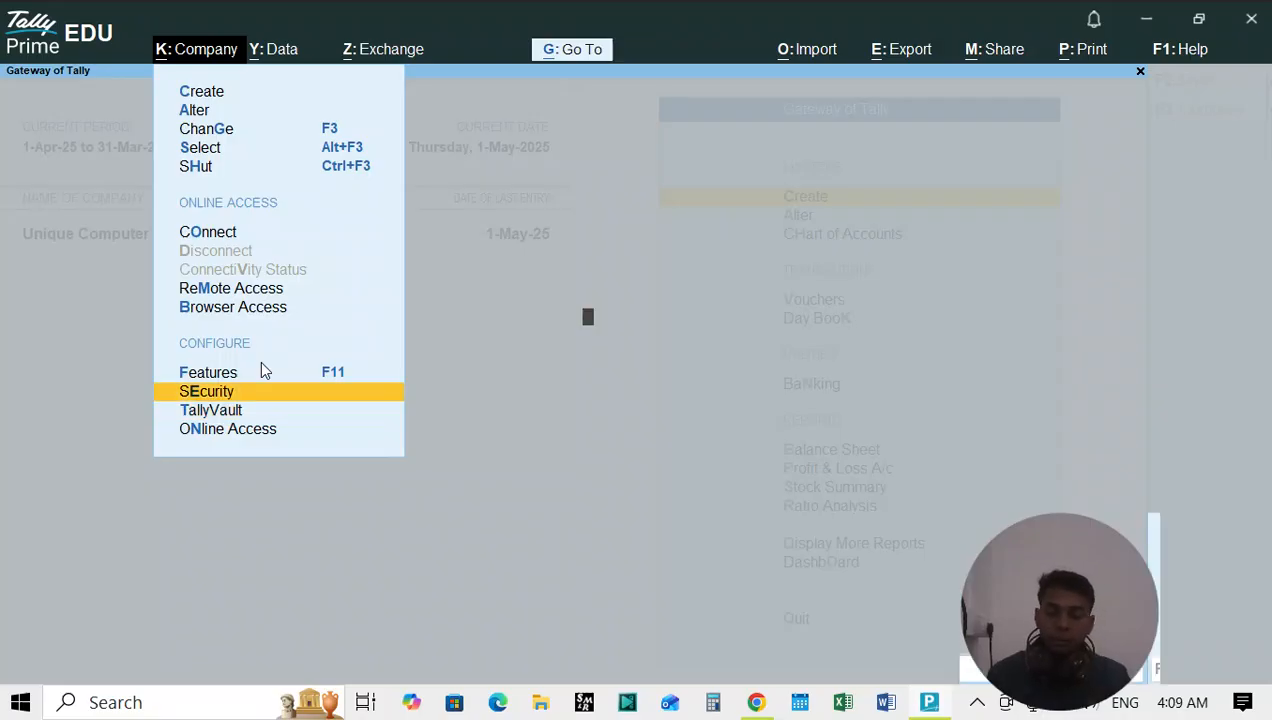
pyautogui.press('Return')
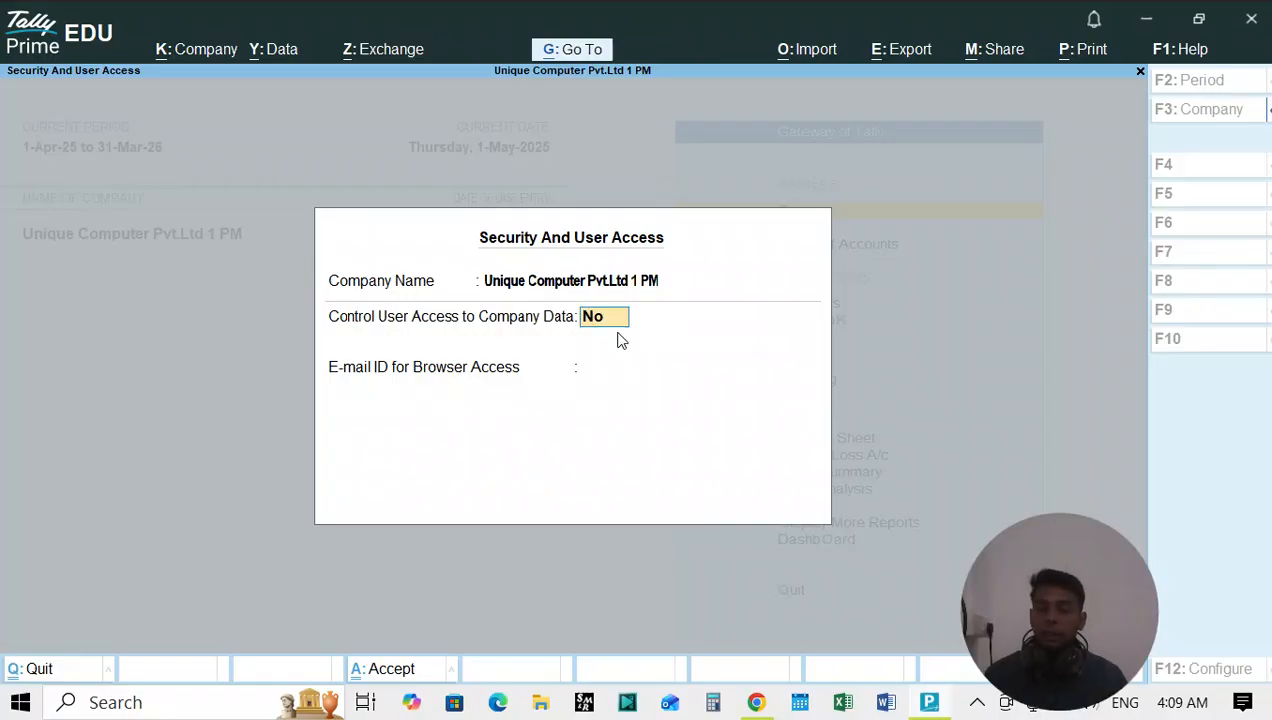
pyautogui.write('y')
pyautogui.press('Return')
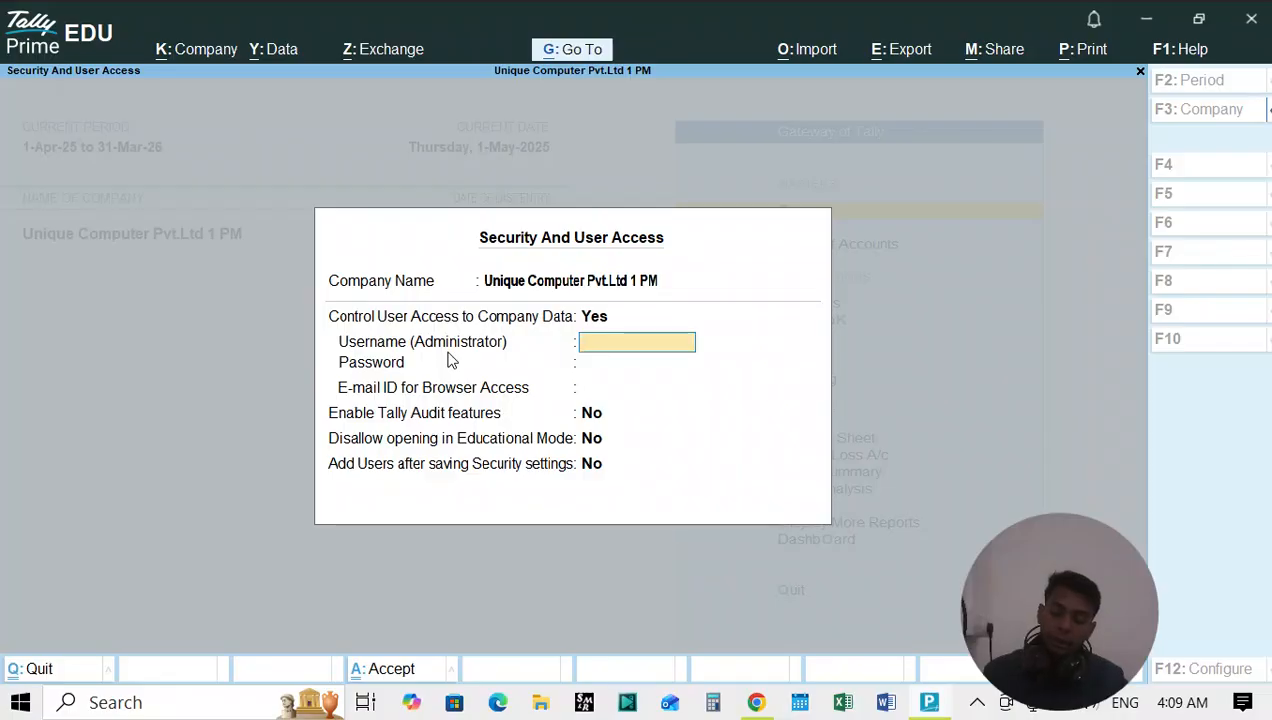
# Step: Enter the administrator username, then set and confirm the administrator password in the company's security settings
pyautogui.write('SK')
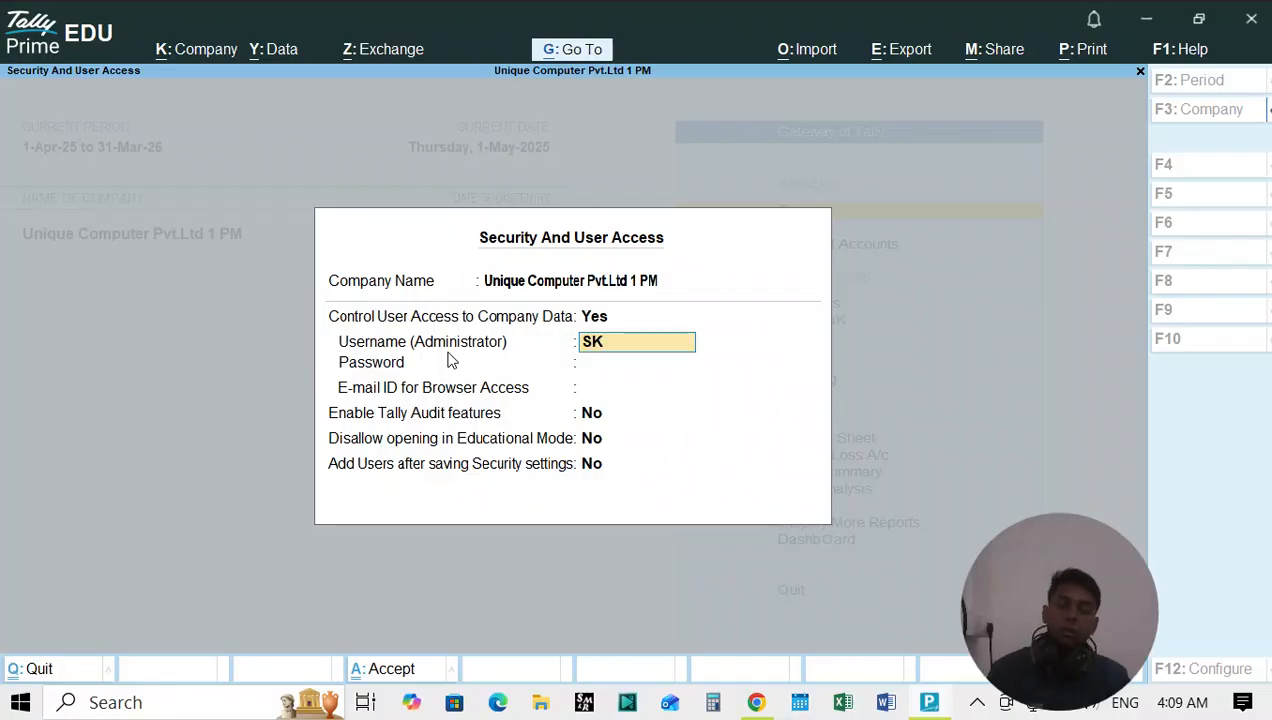
pyautogui.press('Return')
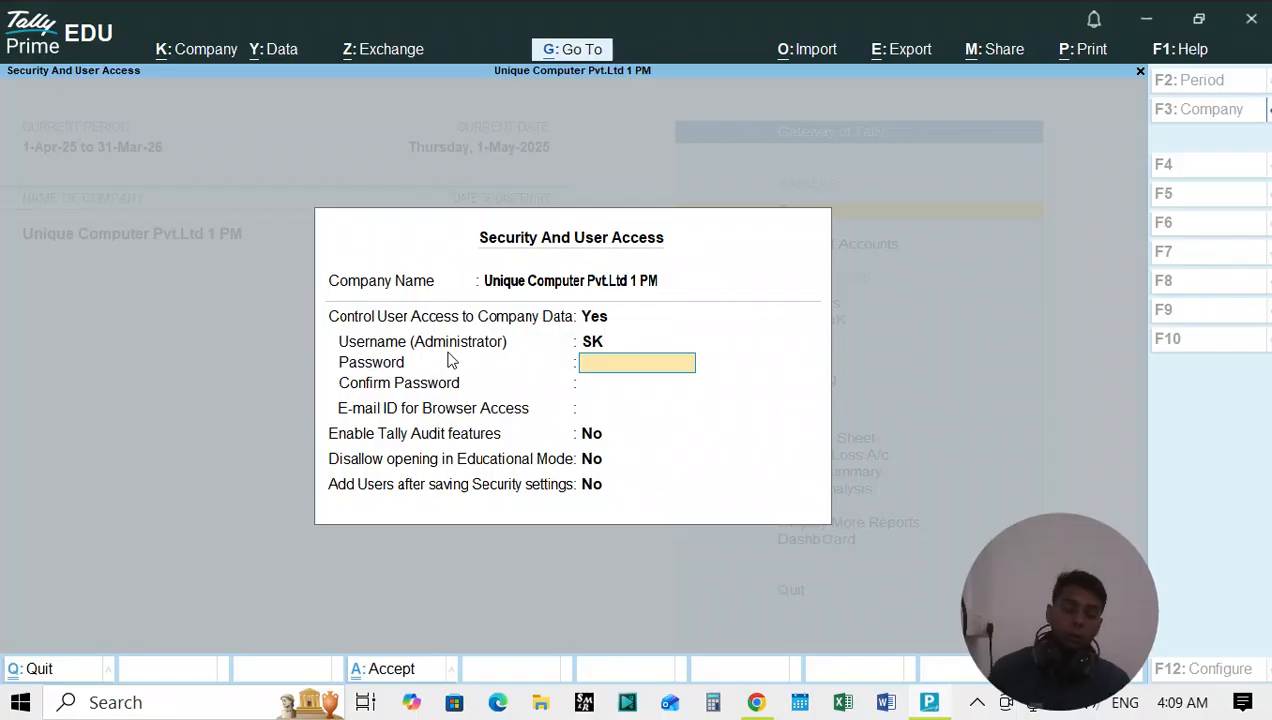
pyautogui.write('**')
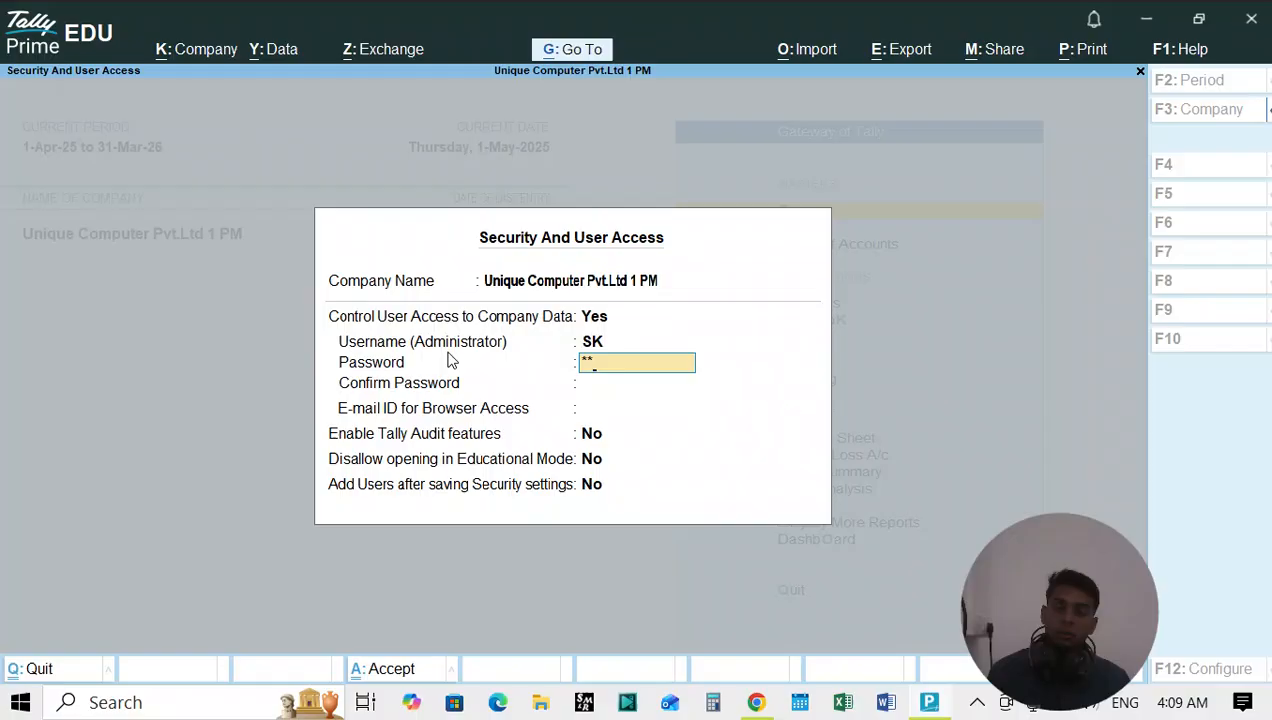
pyautogui.press('Return')
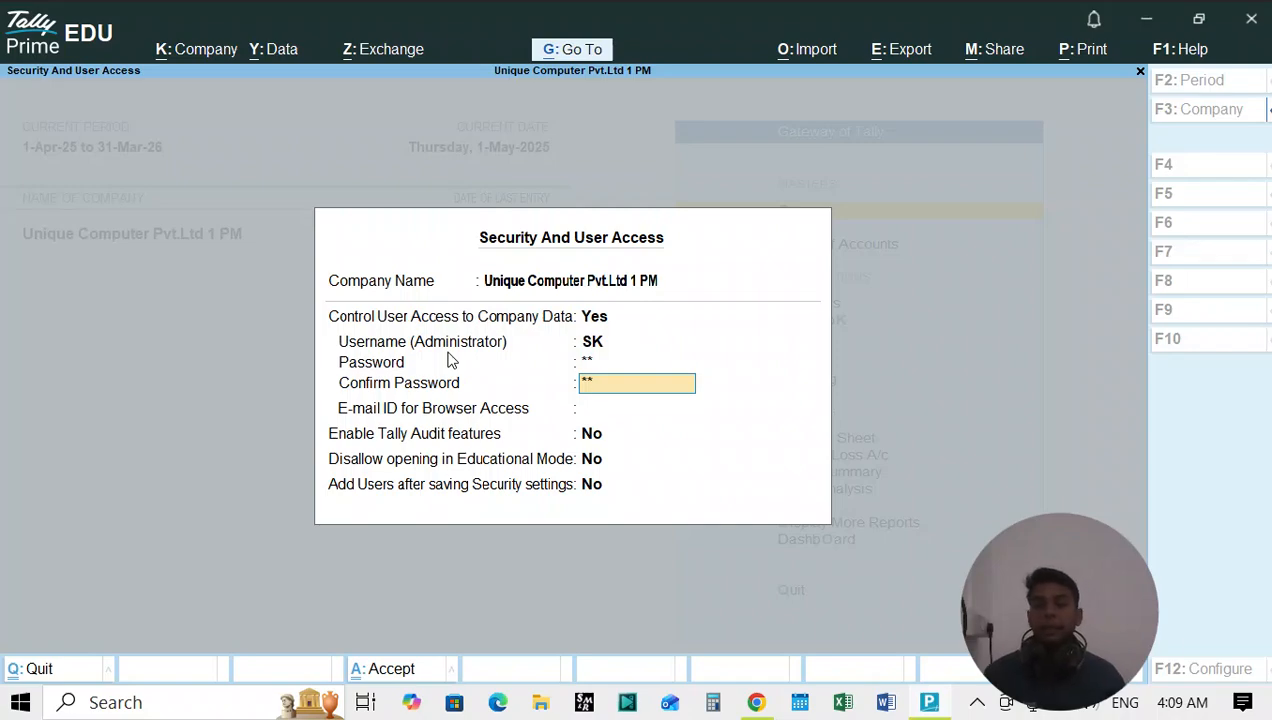
pyautogui.press('Return')
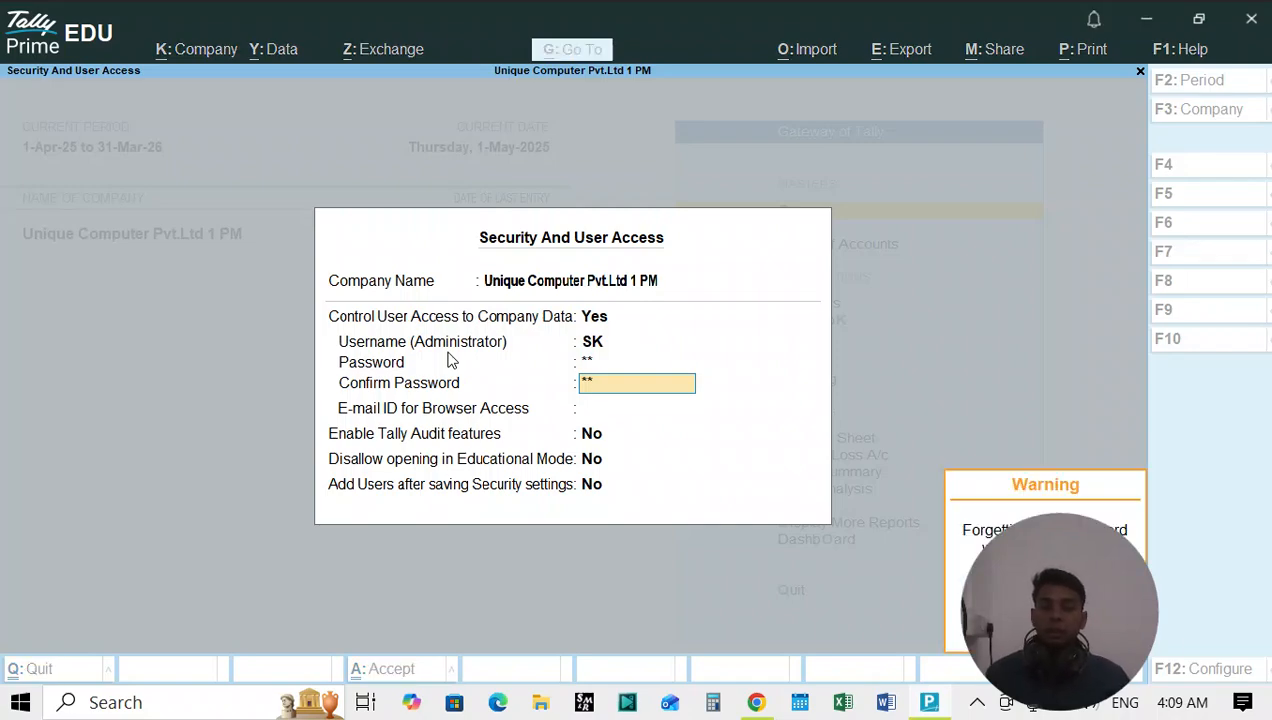
pyautogui.press('Return')
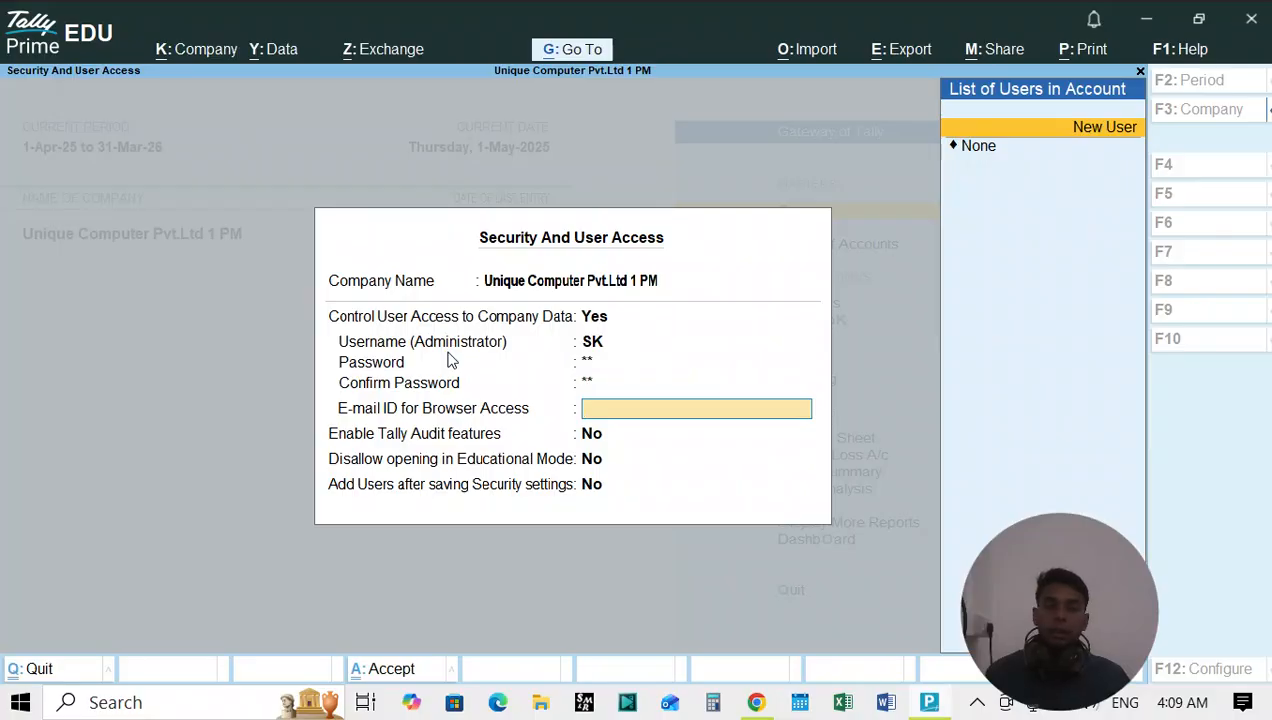
# Step: Set the e-mail ID for browser access to None, keep the remaining options at No, and save the security settings
pyautogui.press('Down')
pyautogui.press('Return')
pyautogui.press('Return')
pyautogui.press('Return')
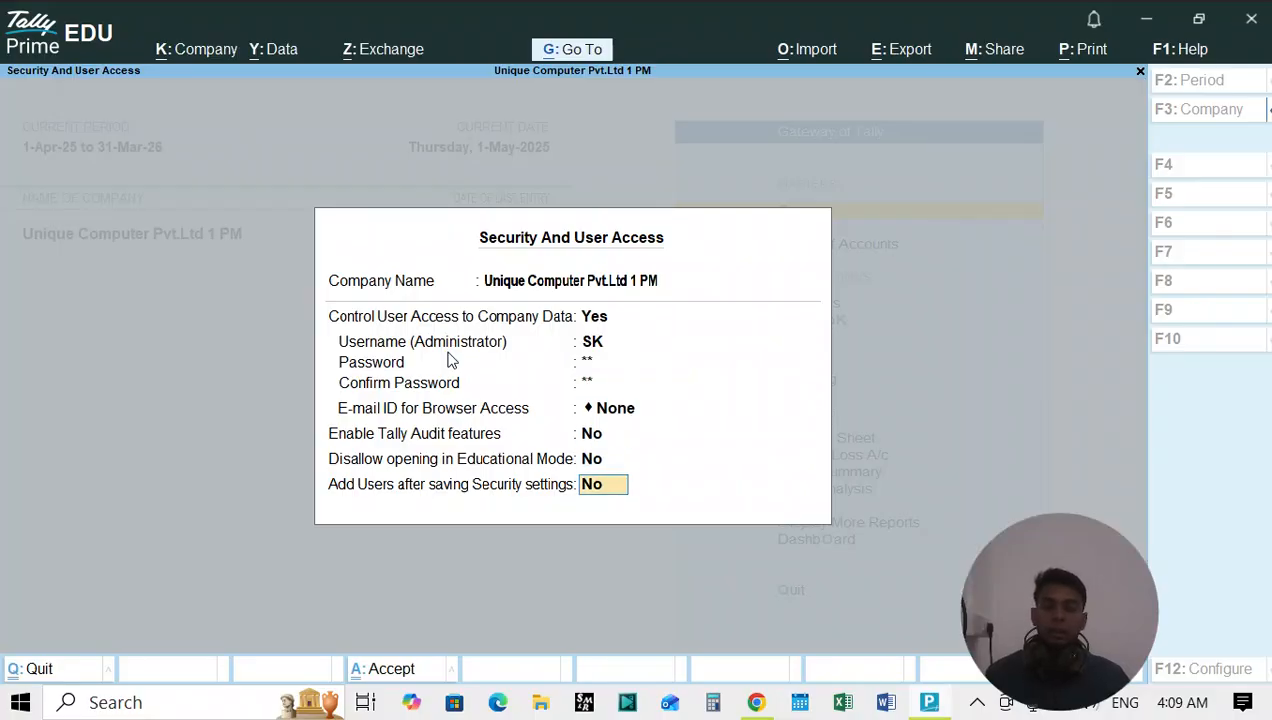
pyautogui.press('Return')
pyautogui.press('Return')
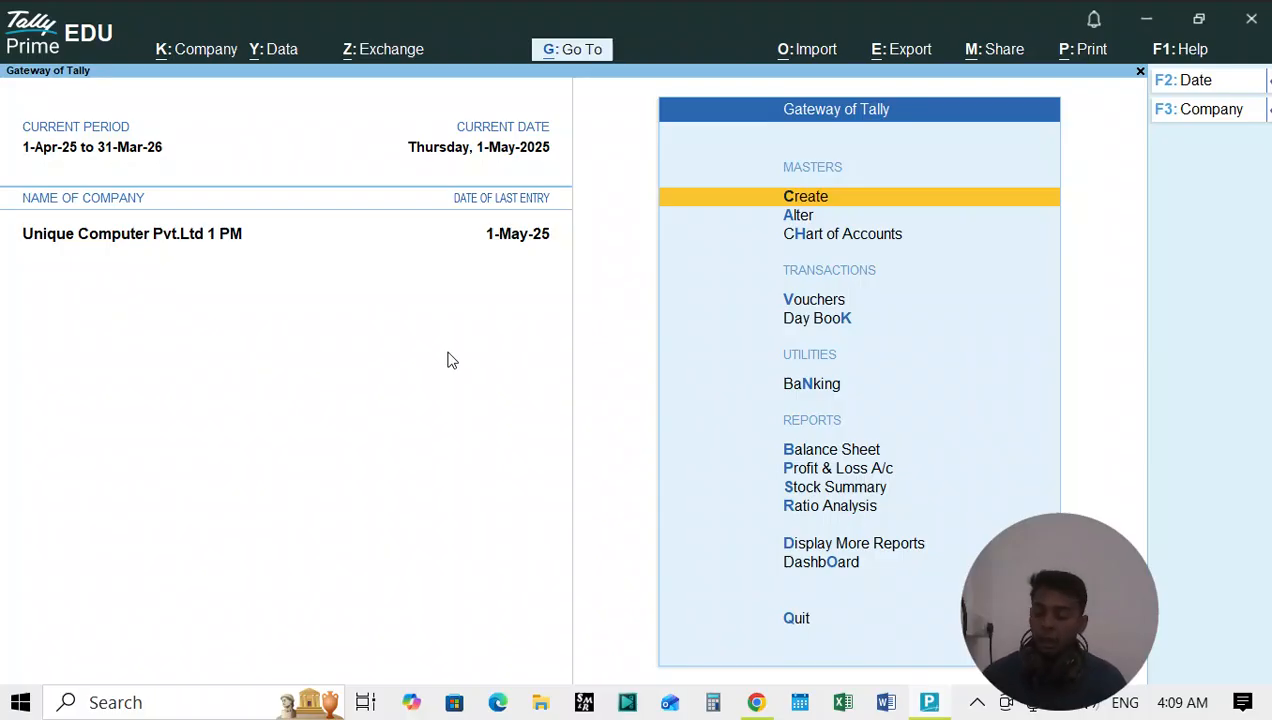
# Step: Shut the company Unique Computer Pvt.Ltd 1 PM
pyautogui.hotkey('ctrl', 'F3')
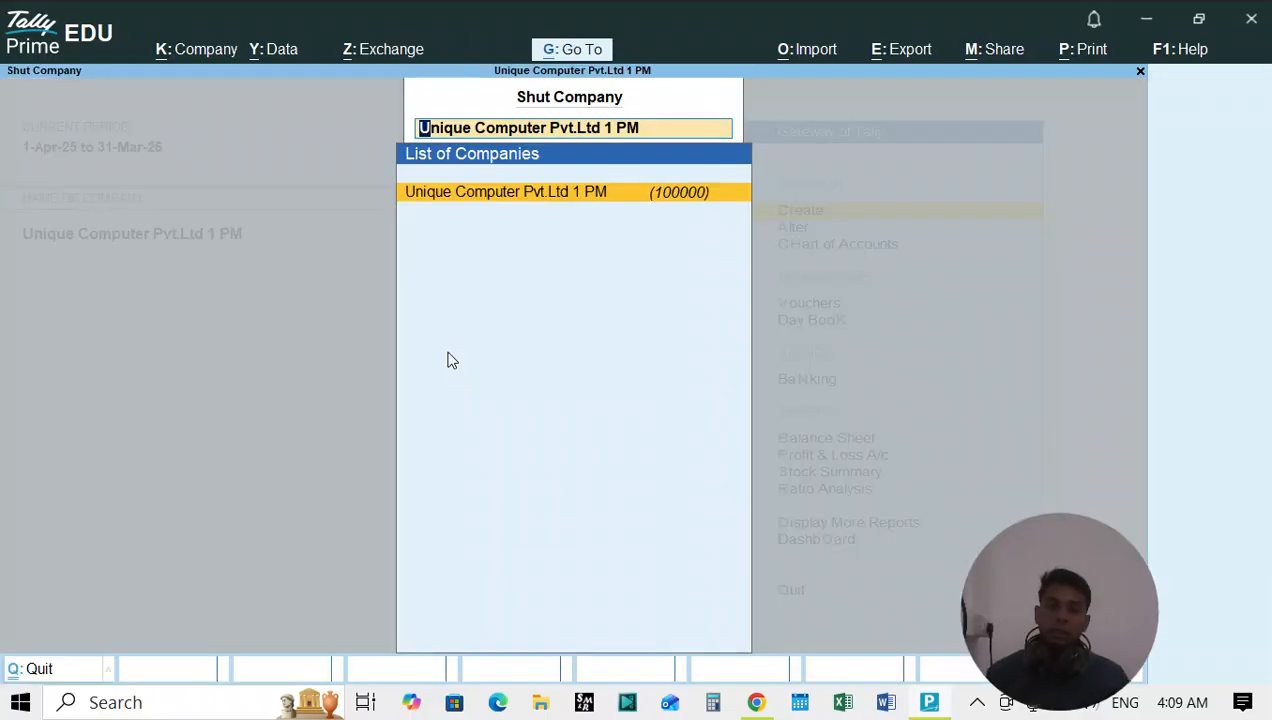
pyautogui.press('Return')
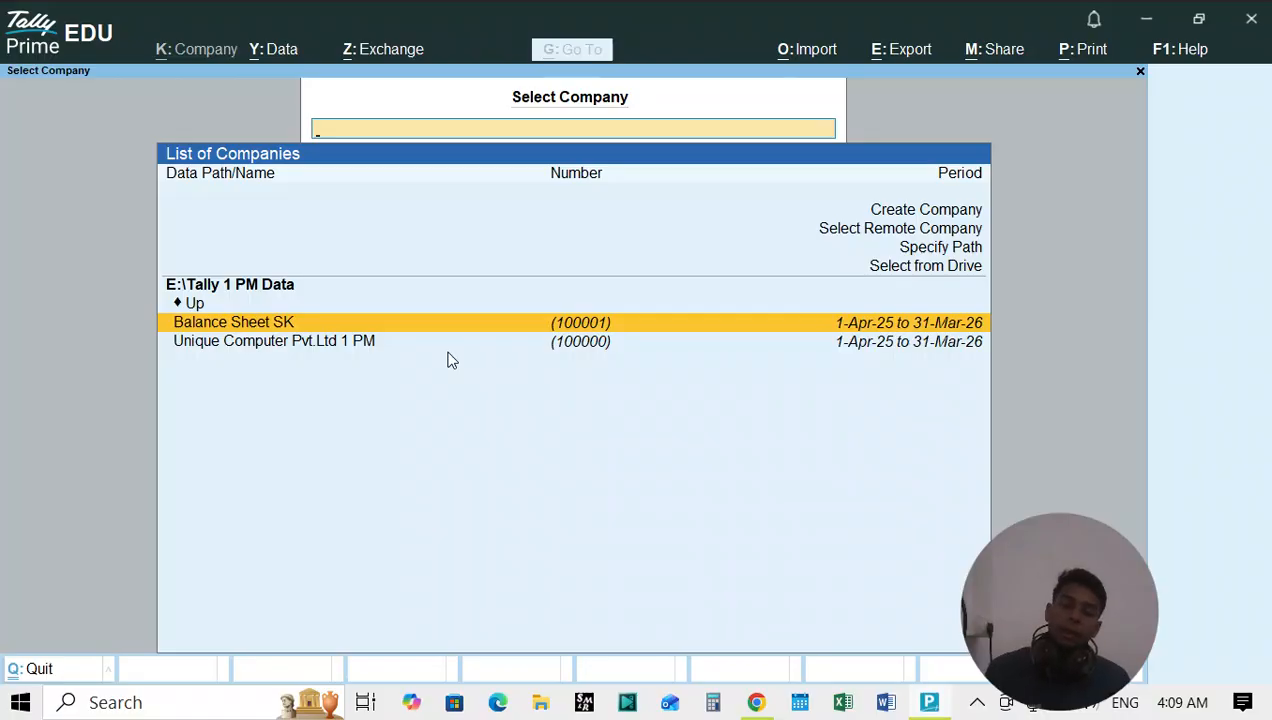
pyautogui.press('Escape')
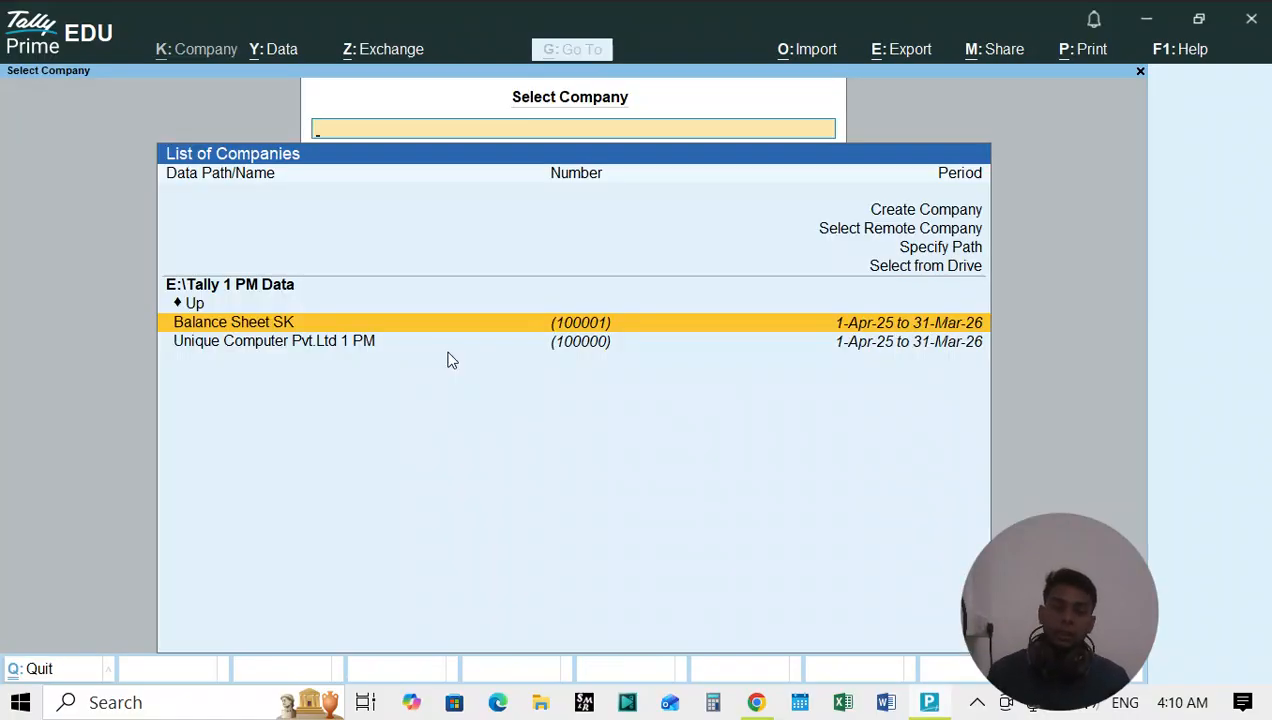
# Step: Choose to select a company from a drive and open the E:\ drive
pyautogui.press('Up')
pyautogui.press('Up')
pyautogui.press('Up')
pyautogui.press('Return')
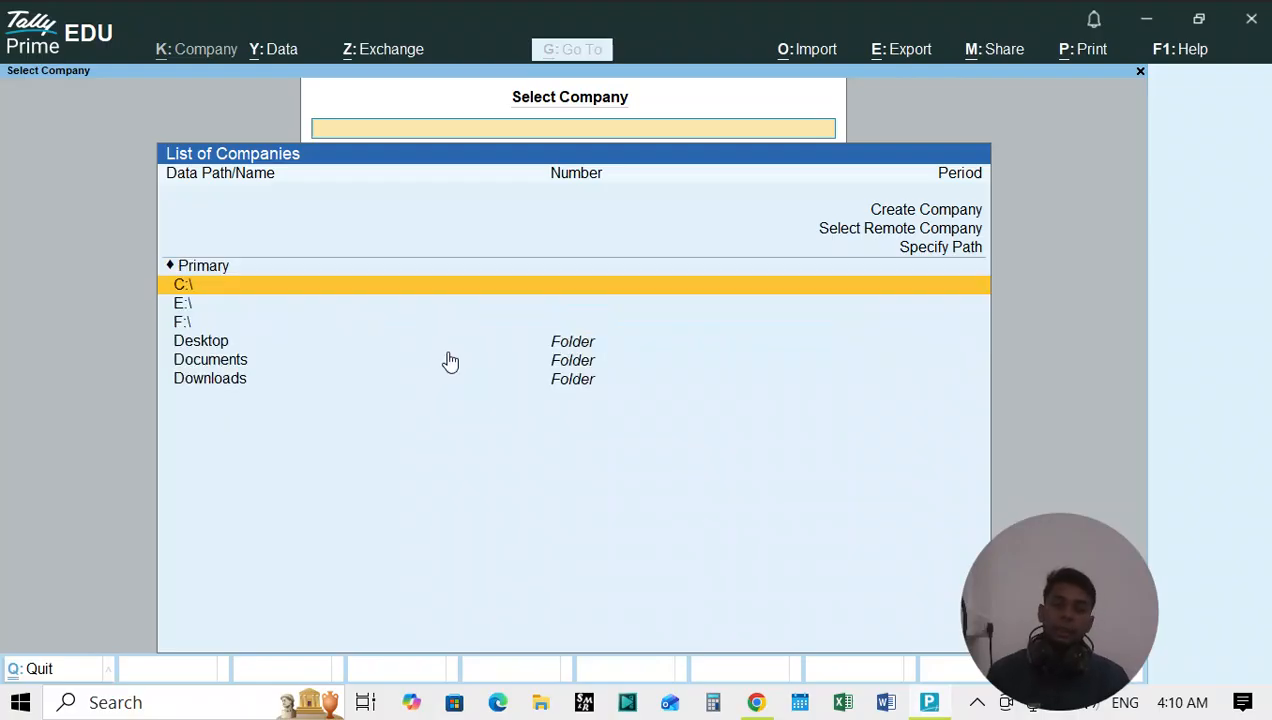
pyautogui.press('Down')
pyautogui.press('Return')
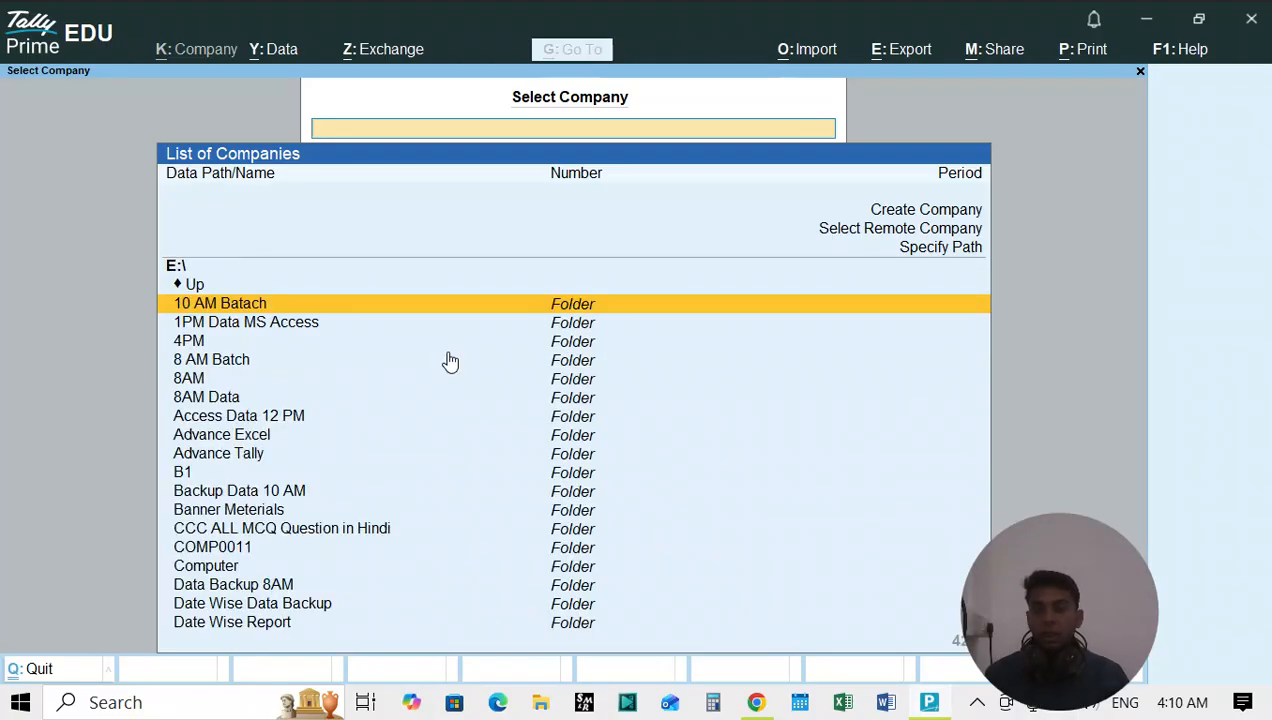
# Step: Find the Tally 3 PM Data folder and load the company Unique Computer Pvt.Ltd(SKK) from it
pyautogui.write('tal')
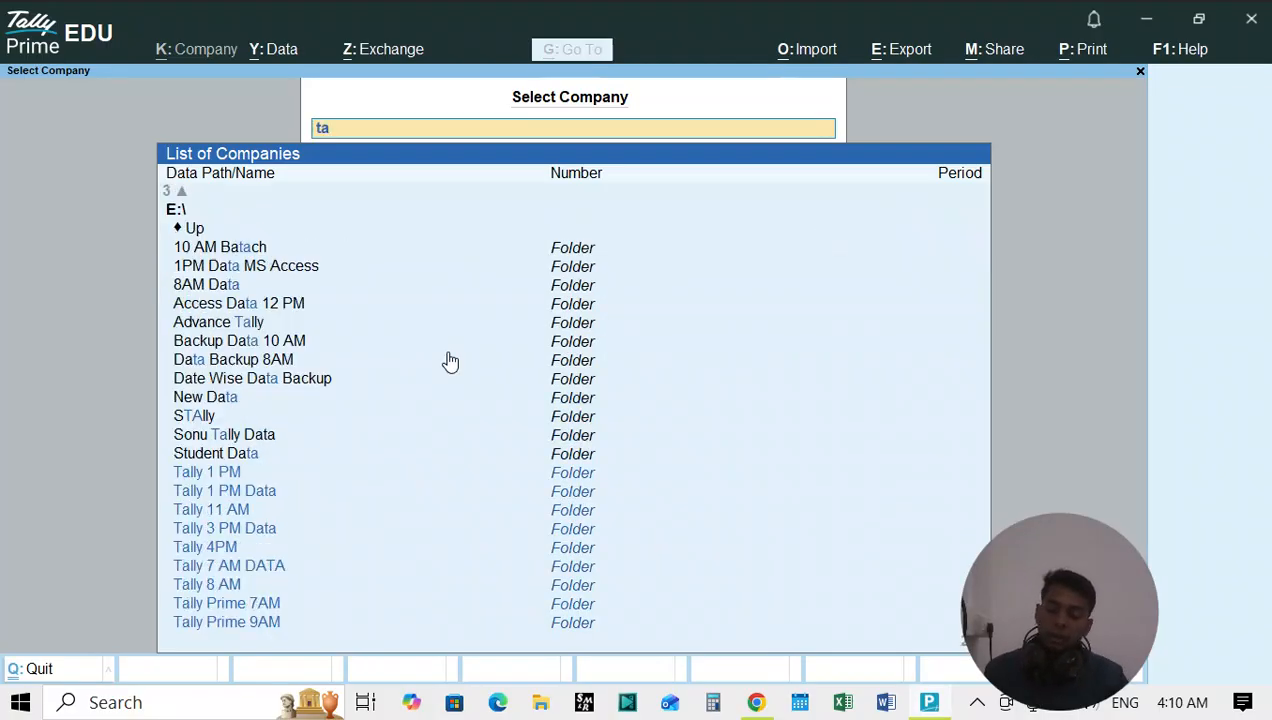
pyautogui.press('Down')
pyautogui.press('Down')
pyautogui.press('Down')
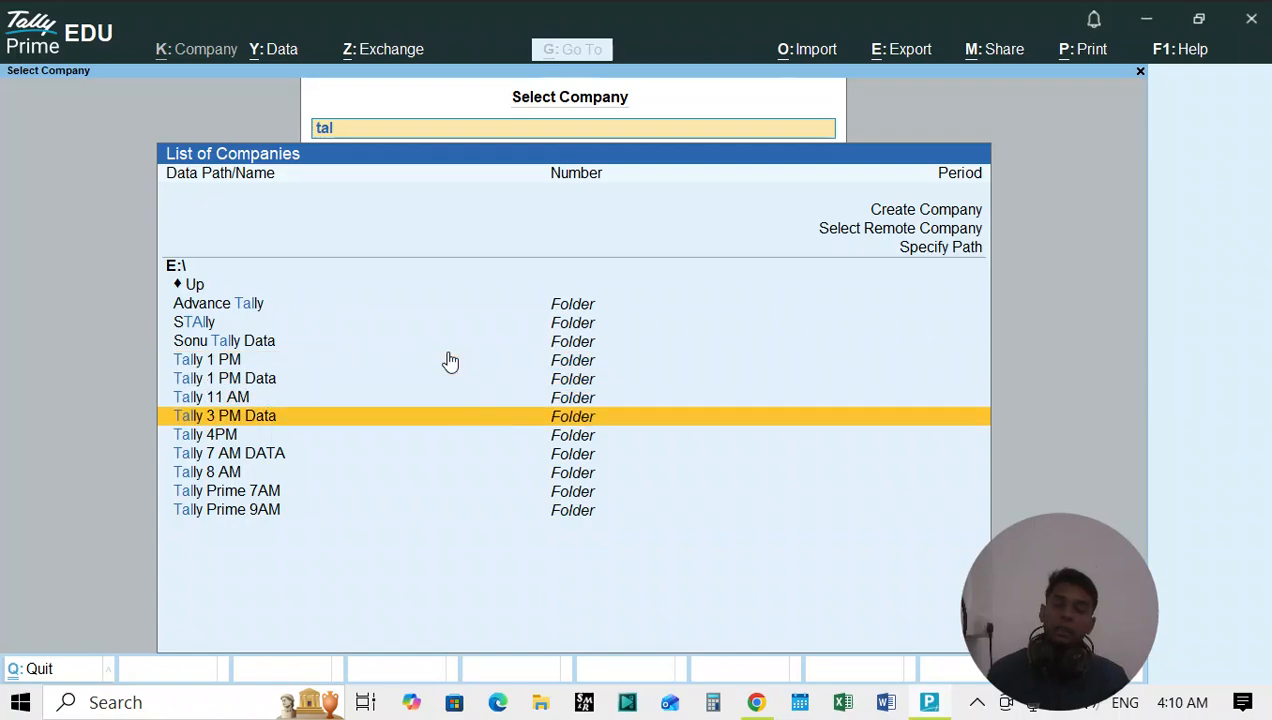
pyautogui.press('Return')
pyautogui.press('Down')
pyautogui.press('Down')
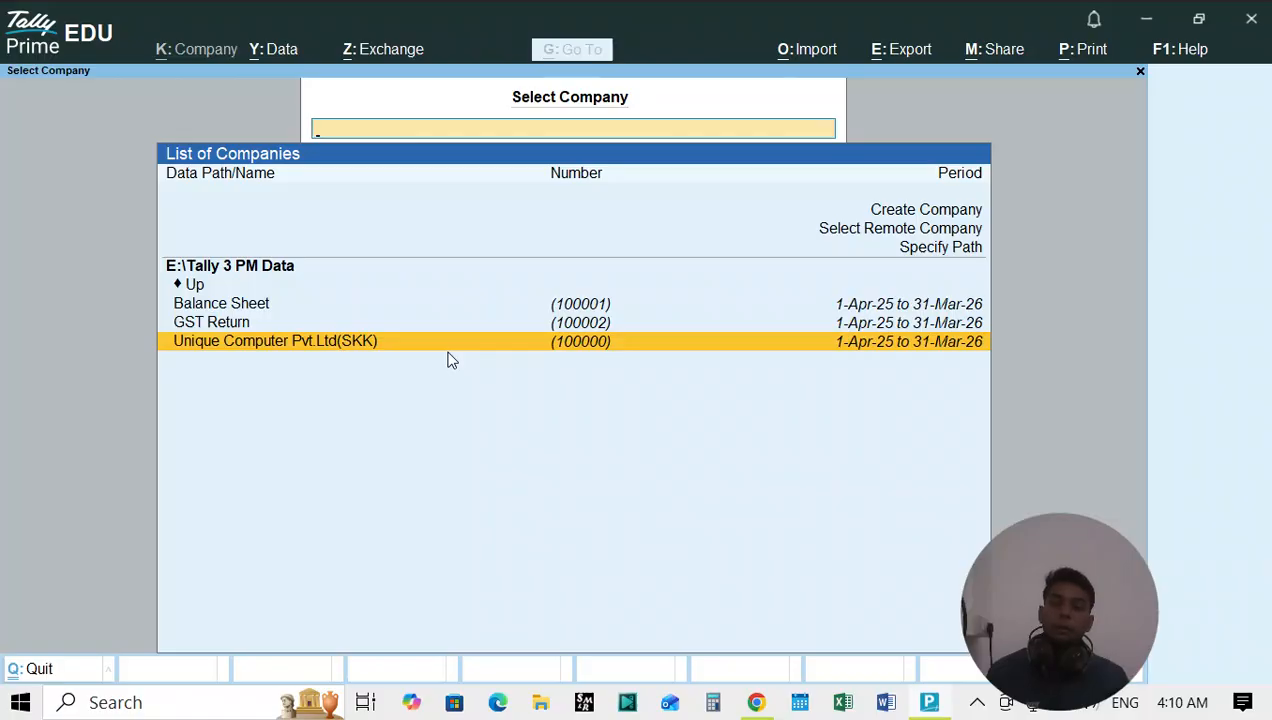
pyautogui.press('Return')
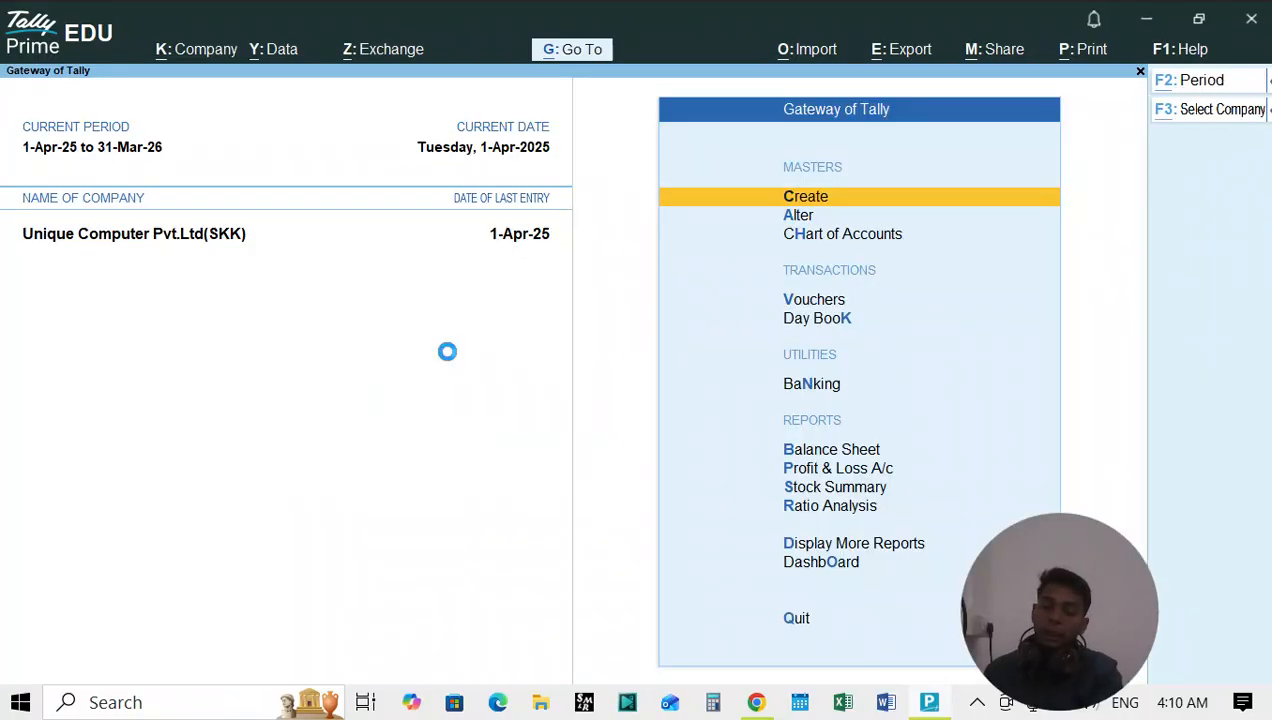
# Step: Select the company Unique Computer Pvt.Ltd 1 PM from the Tally 1 PM Data folder on the E:\ drive
pyautogui.press('F3')
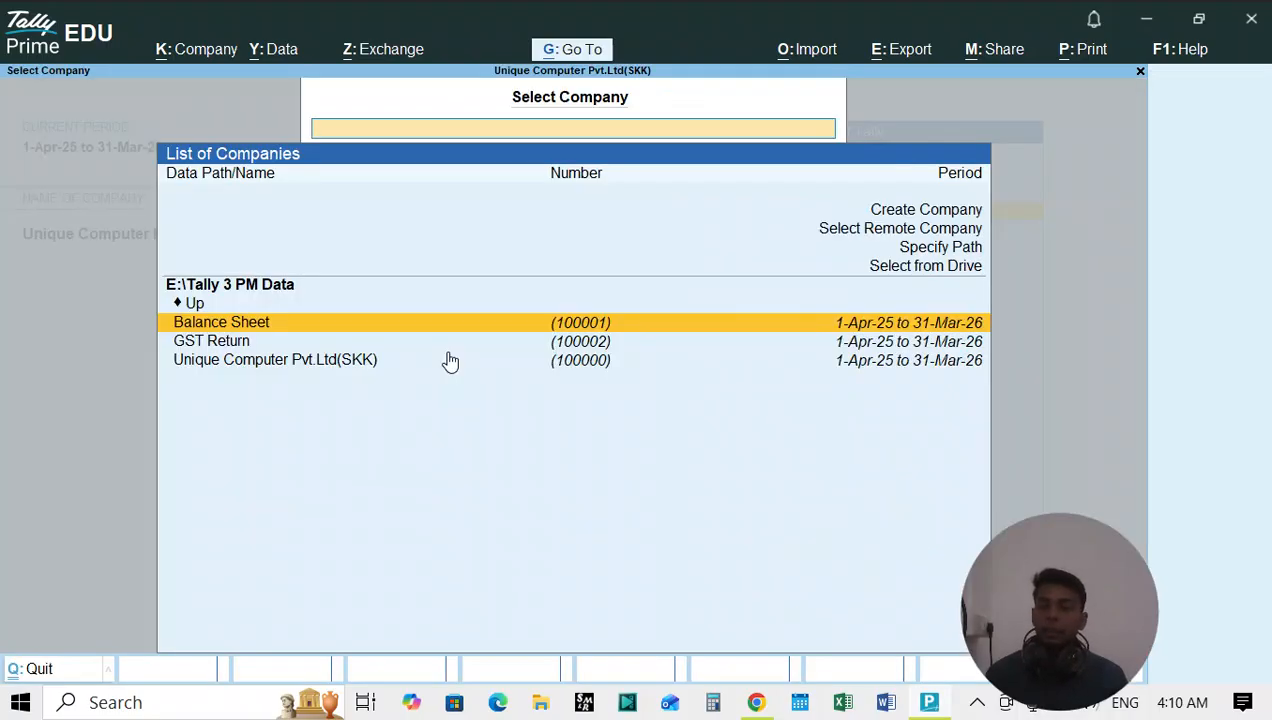
pyautogui.press('Up')
pyautogui.press('Up')
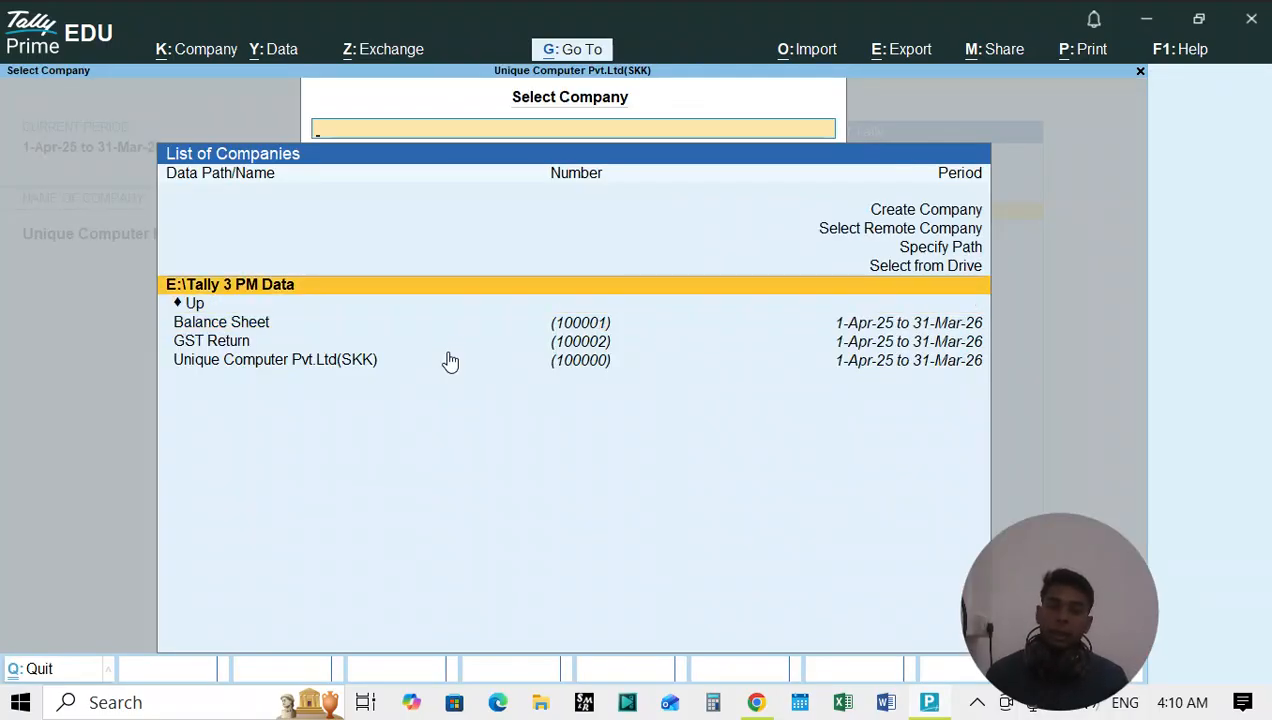
pyautogui.press('Up')
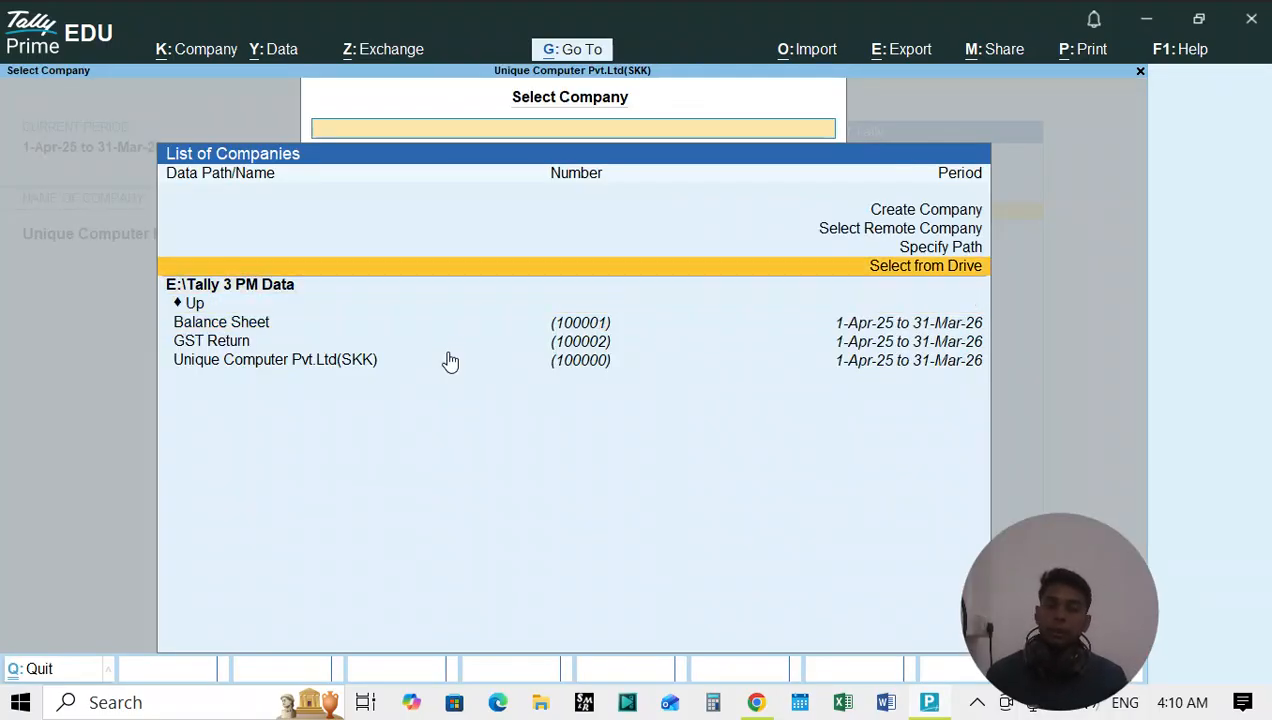
pyautogui.press('Return')
pyautogui.press('Down')
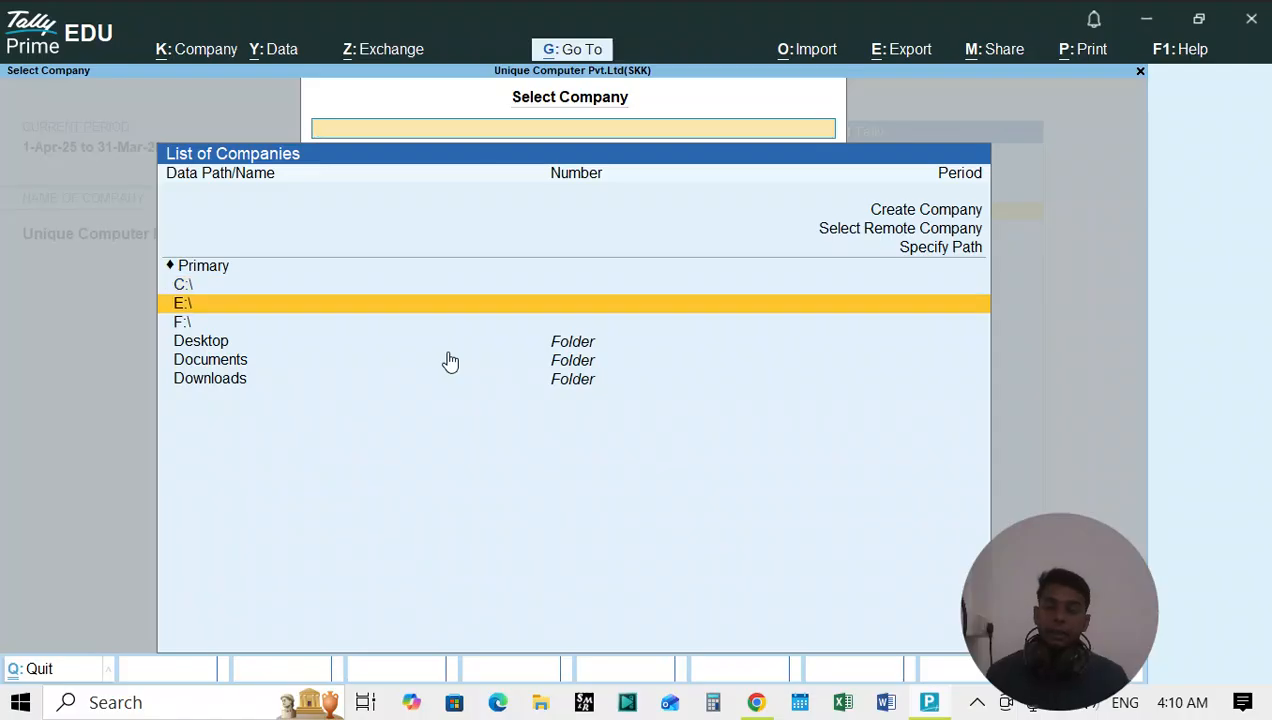
pyautogui.press('Return')
pyautogui.write('tall')
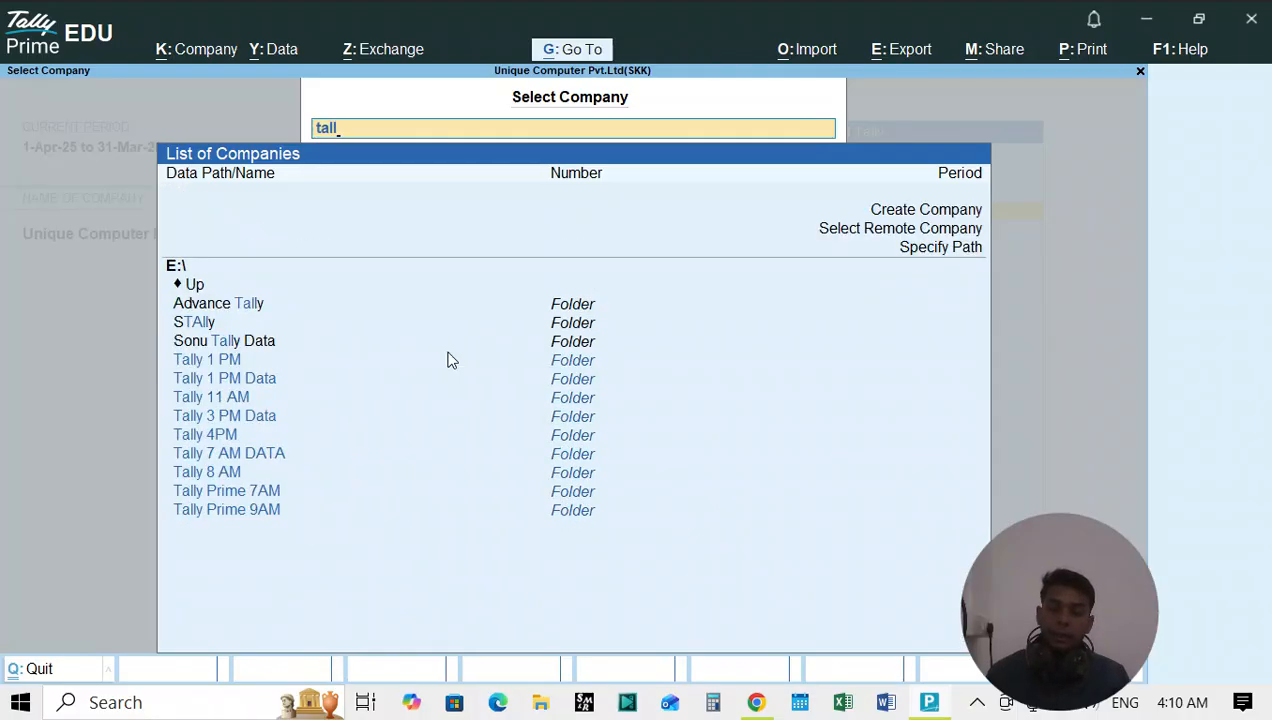
pyautogui.press('Down')
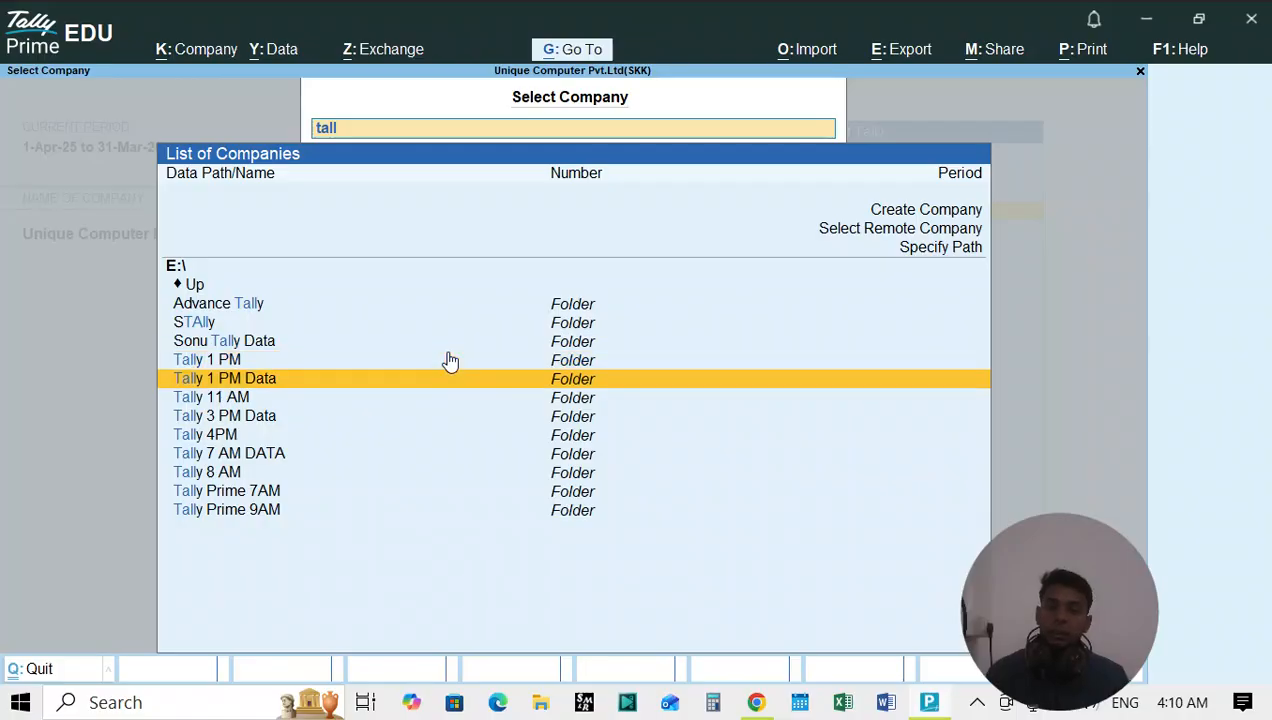
pyautogui.press('Return')
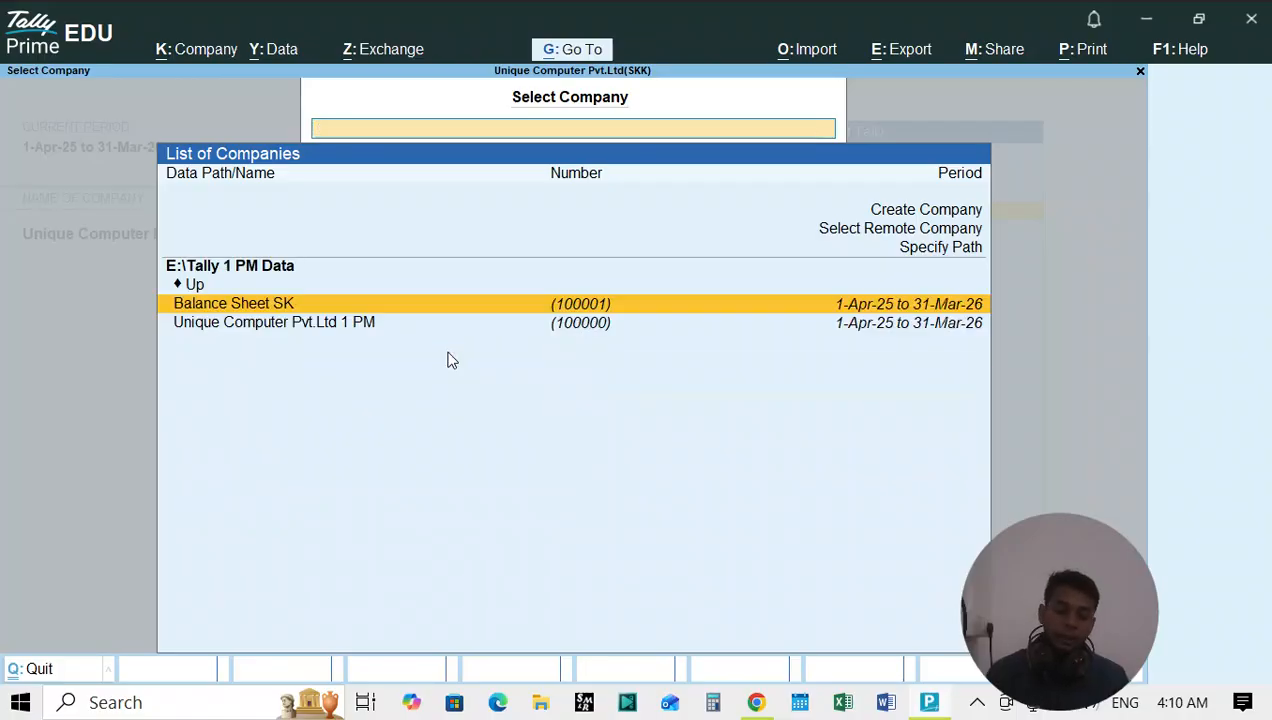
pyautogui.press('Down')
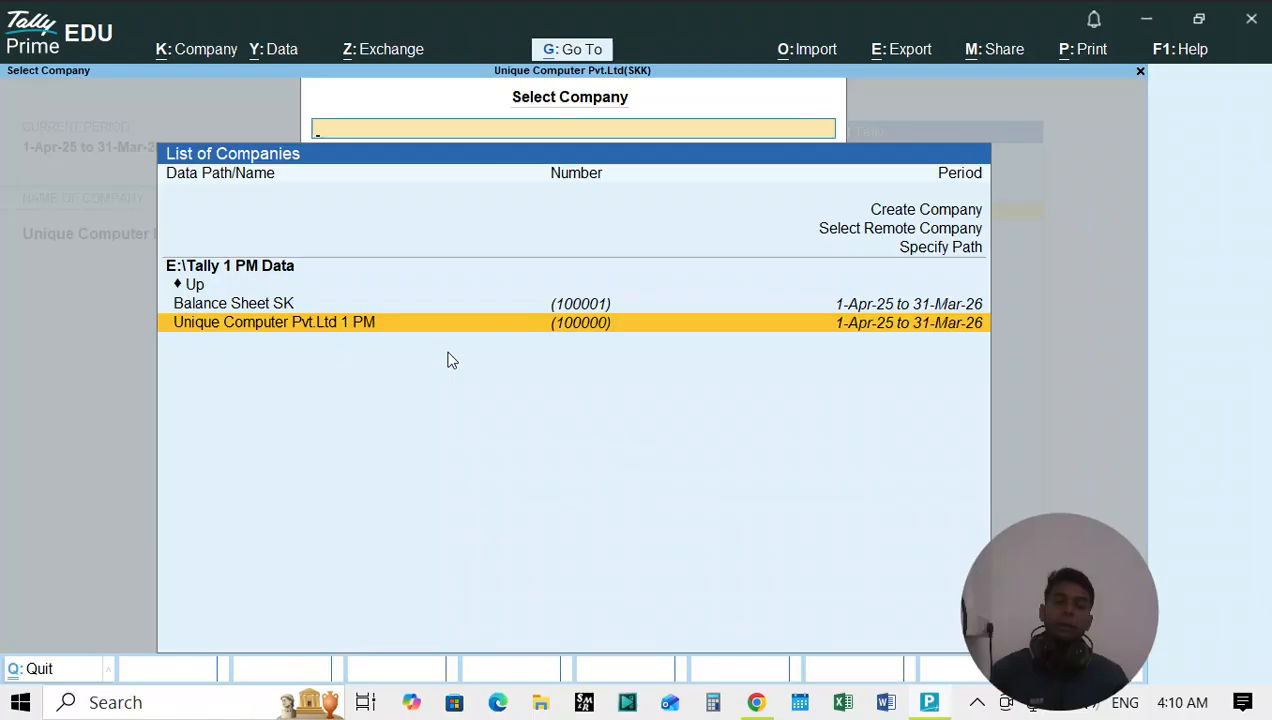
pyautogui.press('Return')
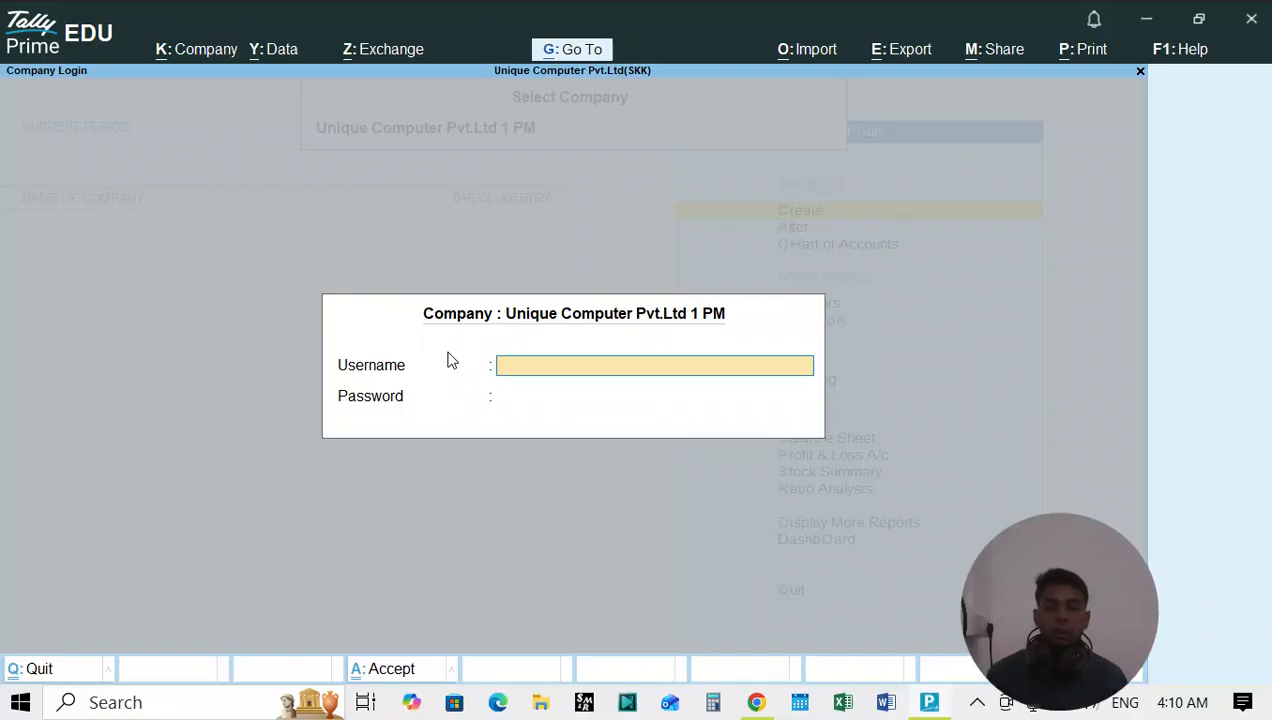
# Step: Log in to Unique Computer Pvt.Ltd 1 PM with the administrator username and password
pyautogui.write('sk')
pyautogui.press('Return')
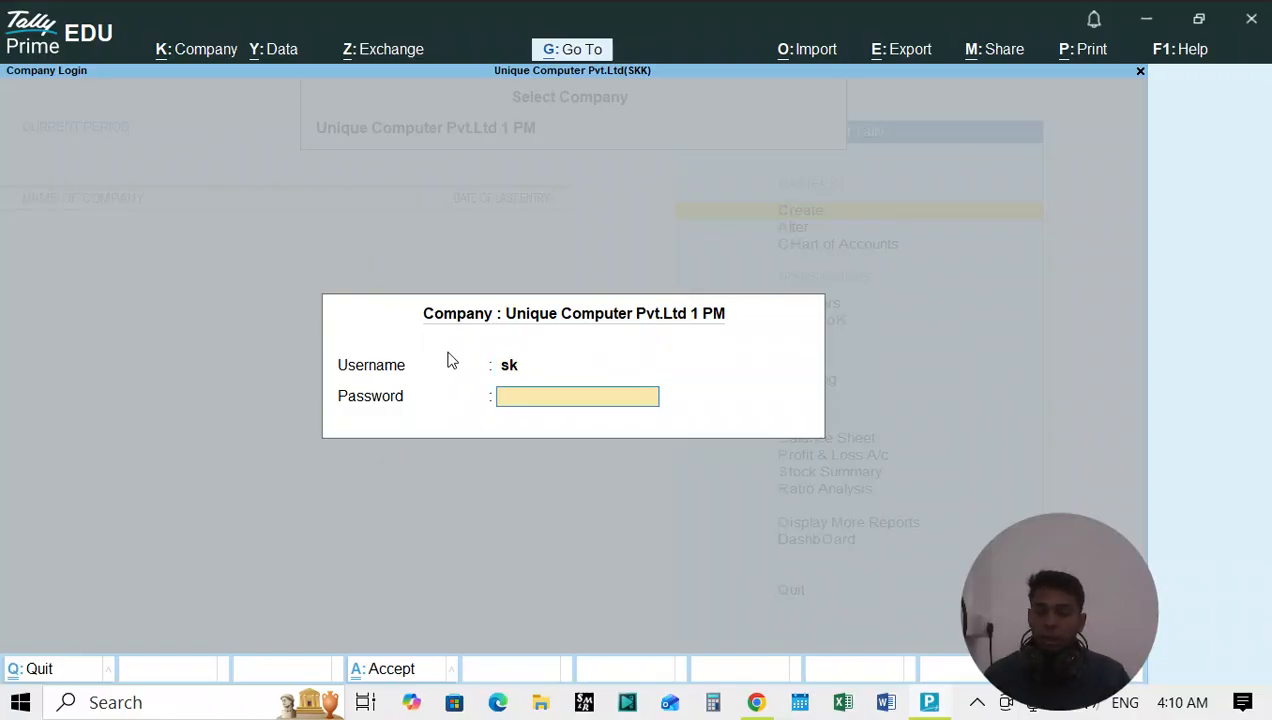
pyautogui.press('BackSpace')
pyautogui.press('BackSpace')
pyautogui.press('BackSpace')
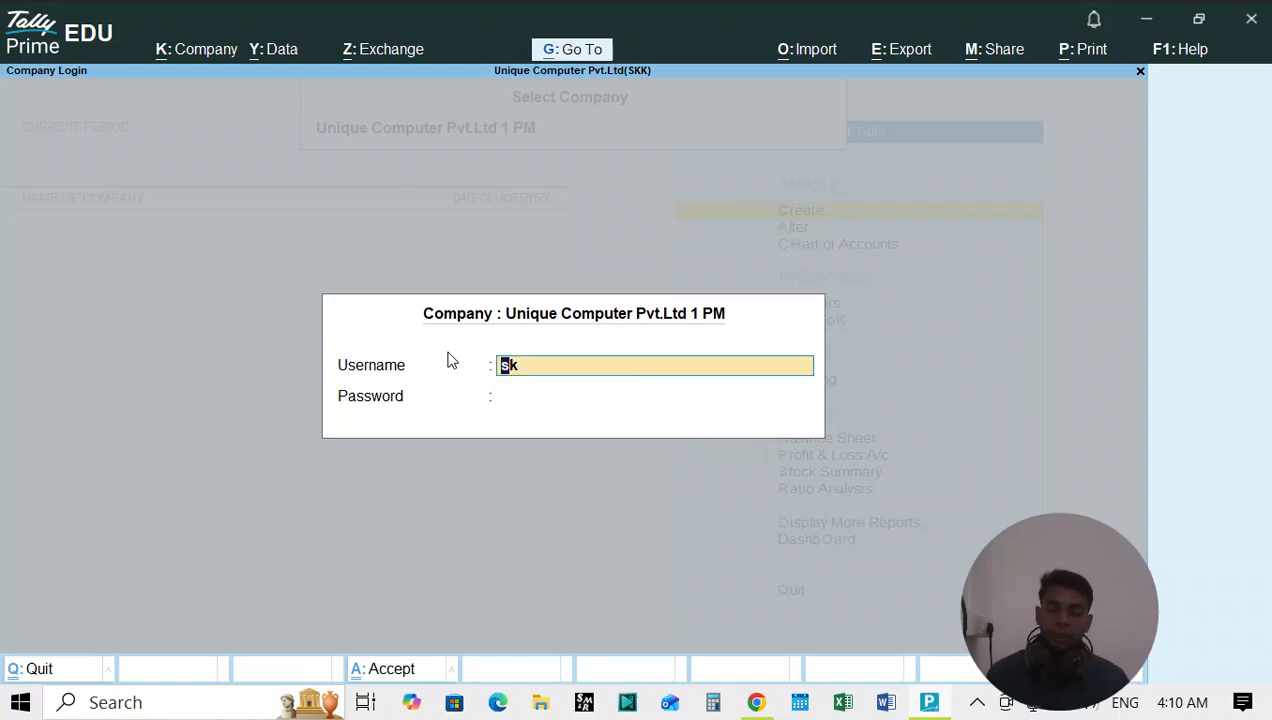
pyautogui.press('Return')
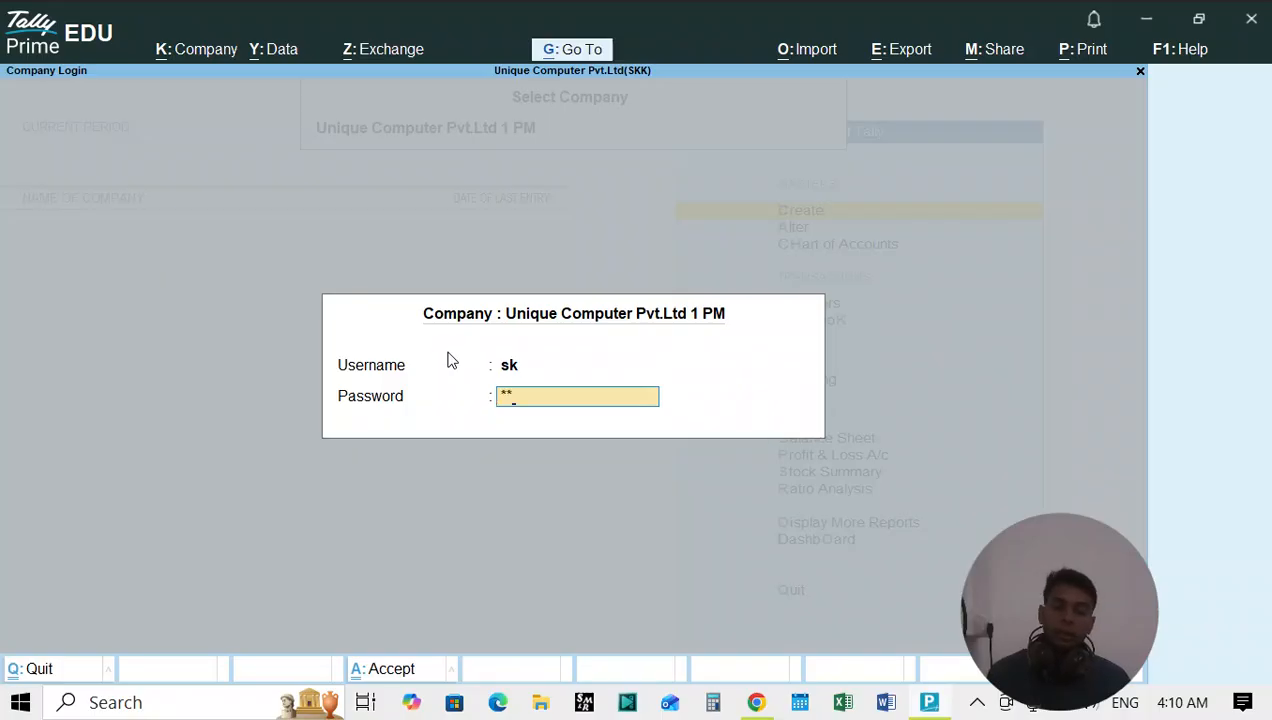
pyautogui.press('BackSpace')
pyautogui.press('BackSpace')
pyautogui.press('BackSpace')
pyautogui.press('Return')
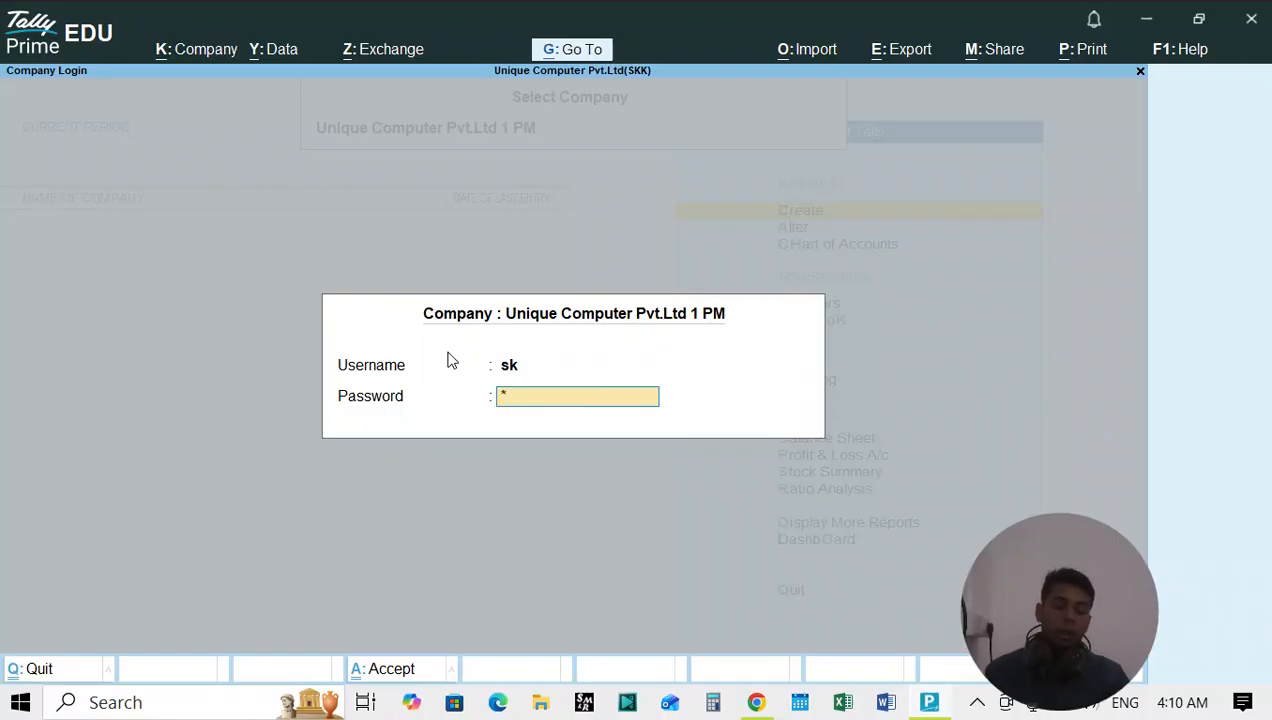
pyautogui.press('Return')
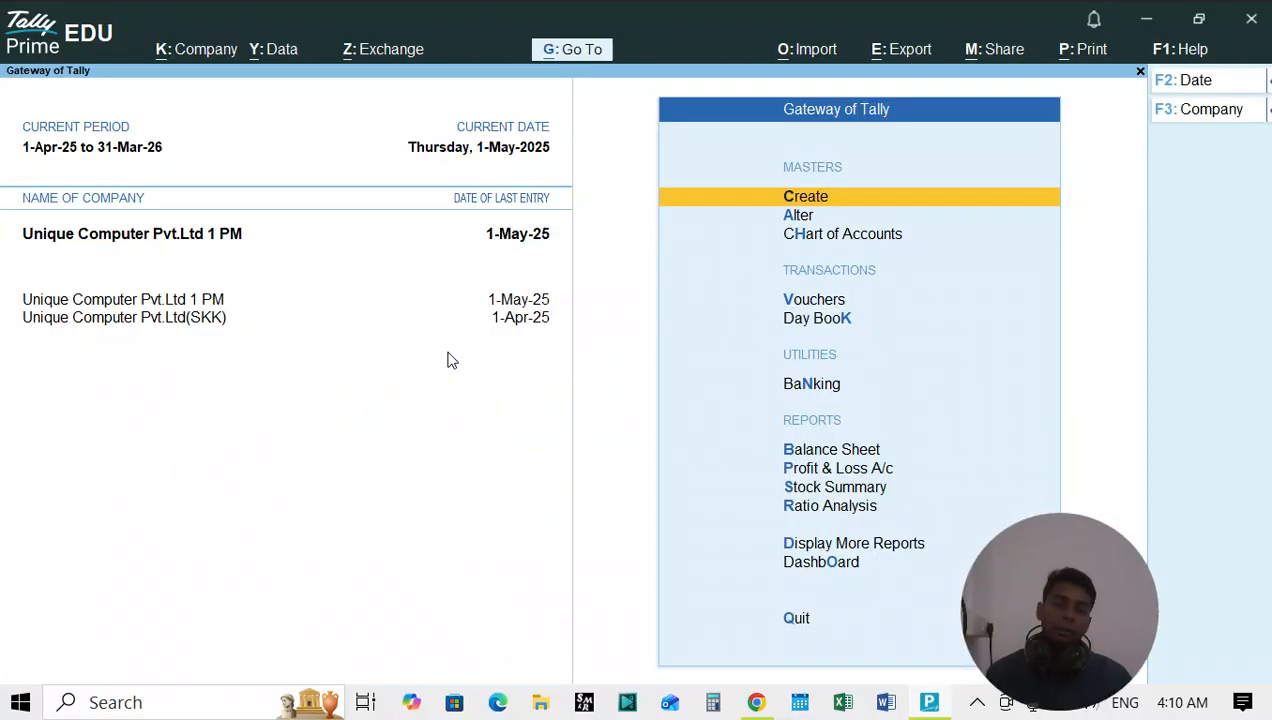